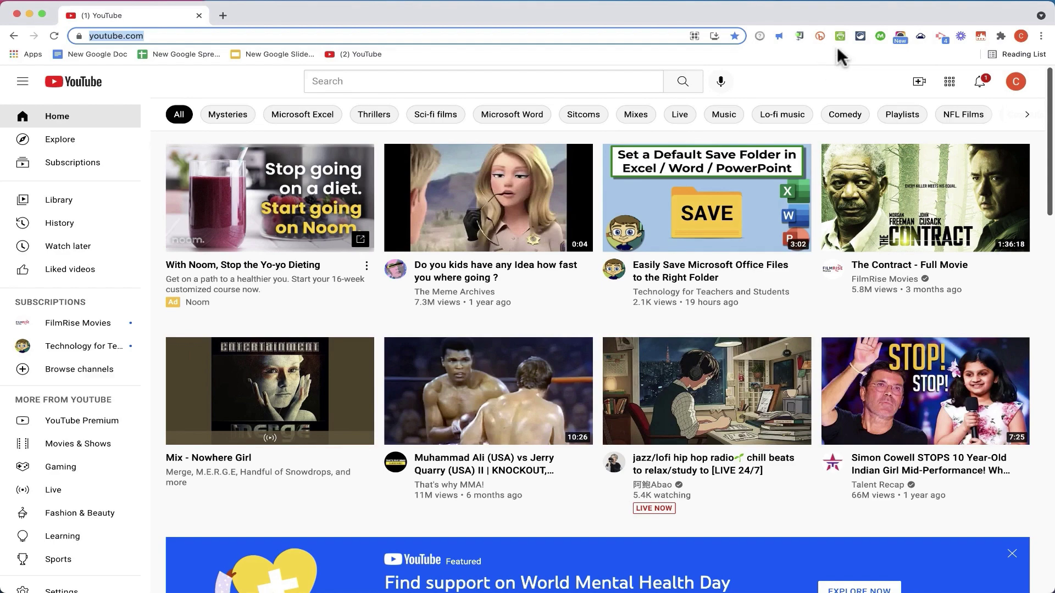
Start a new video upload from YouTube's Create menu
click(230, 36)
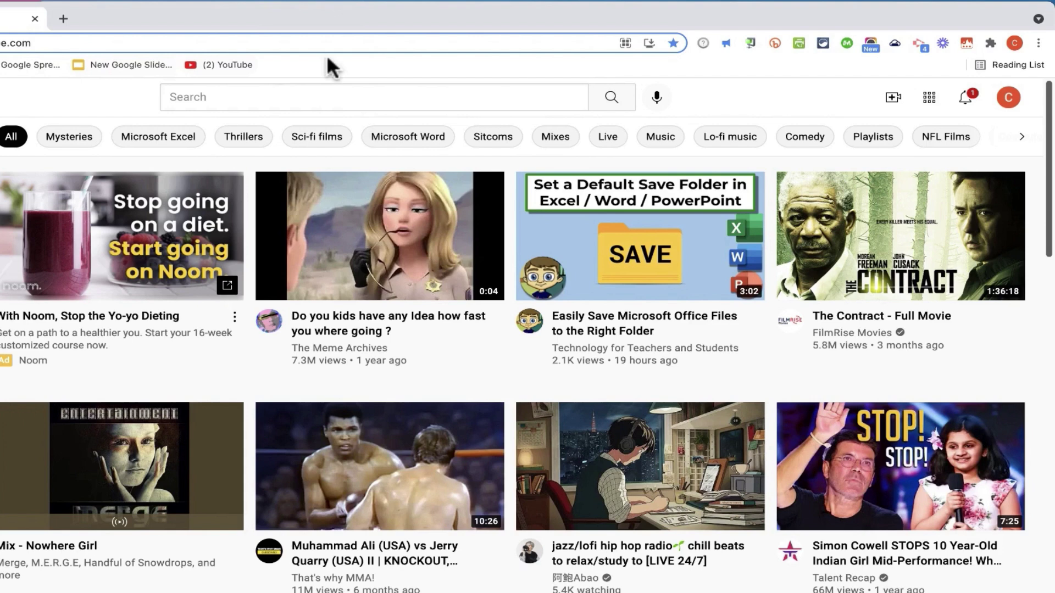
click(893, 105)
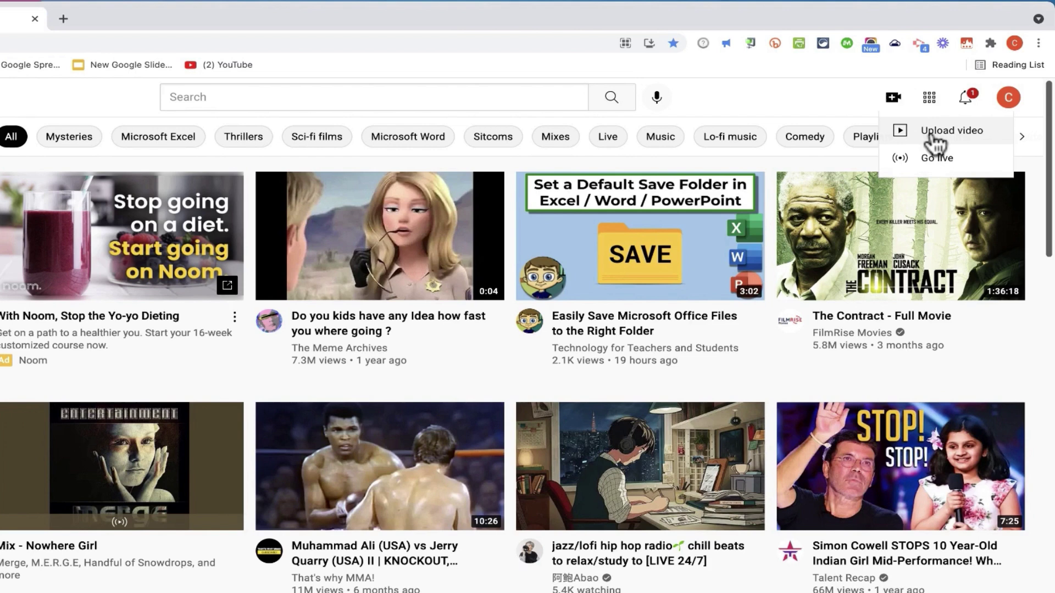
click(928, 133)
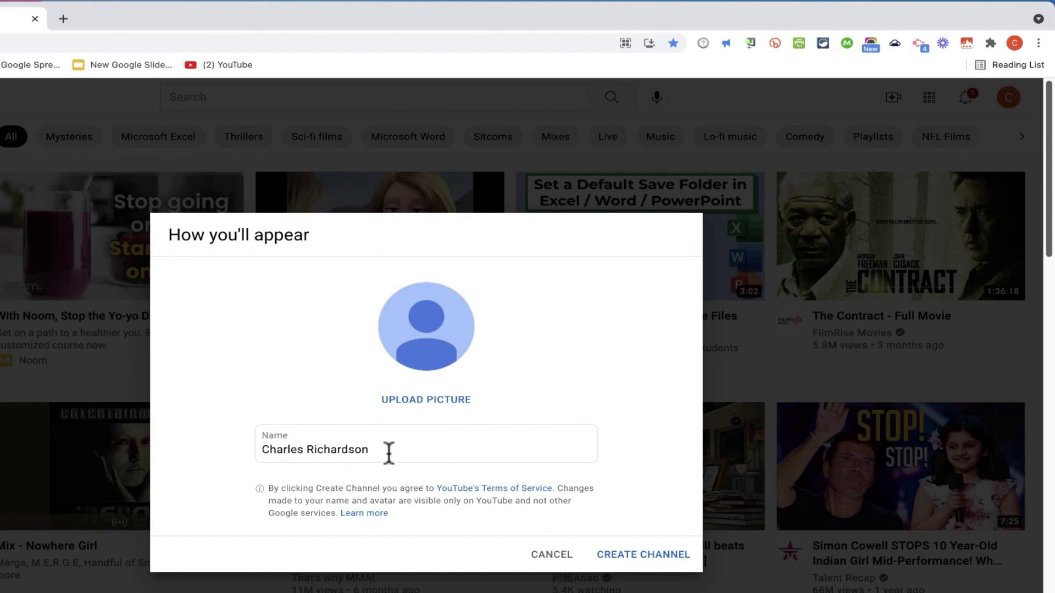
Replace the pre-filled channel name with 'National Parks Extravaganza'
drag(389, 453, 233, 432)
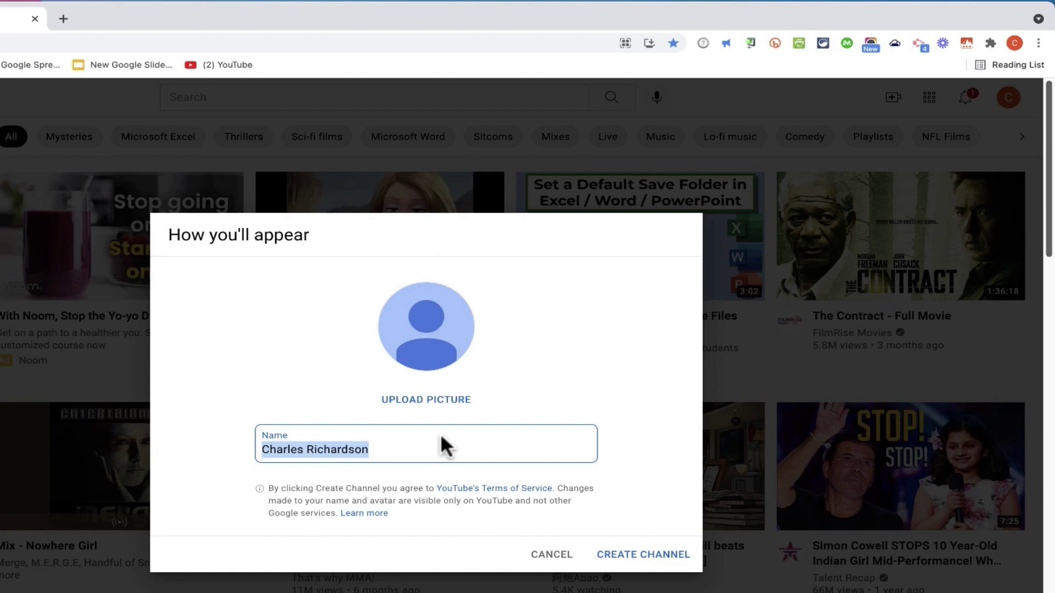
key(BackSpace)
text(National Parks)
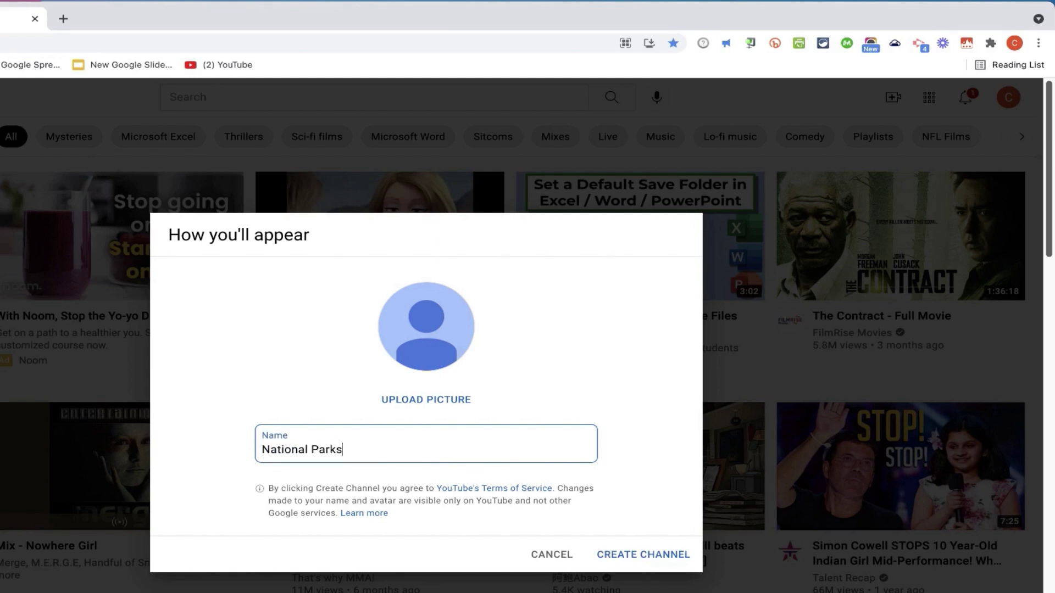
text( Extravaganza)
Create the National Parks Extravaganza channel and dismiss the Studio welcome message
click(640, 558)
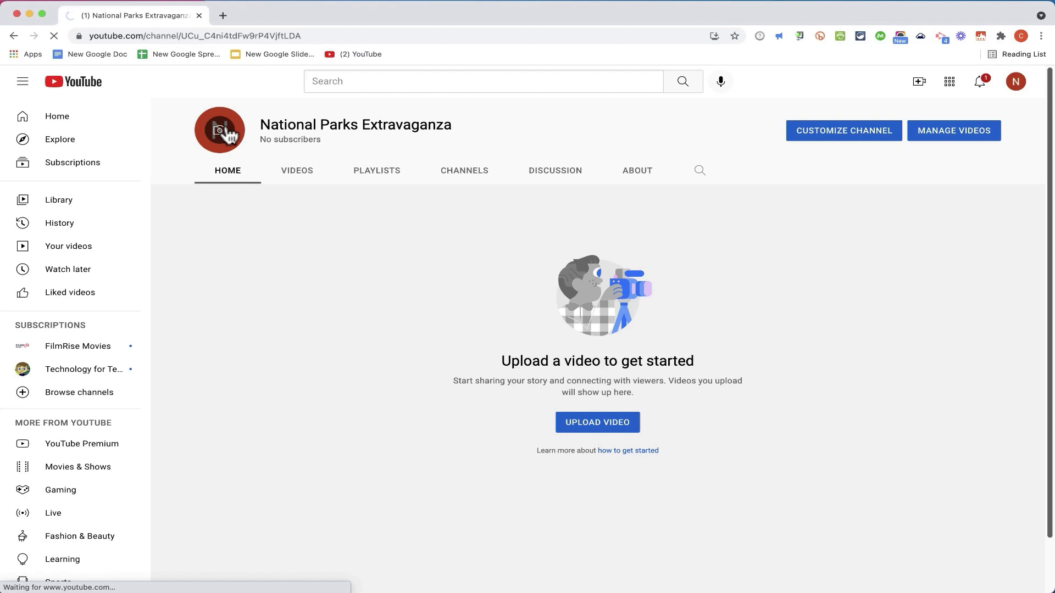
click(226, 129)
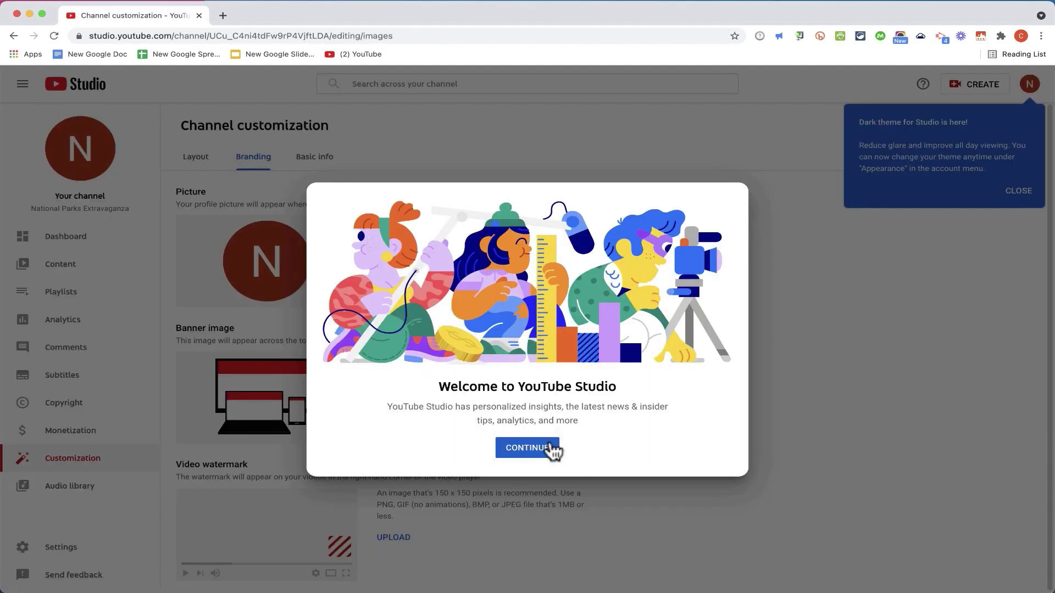
click(545, 452)
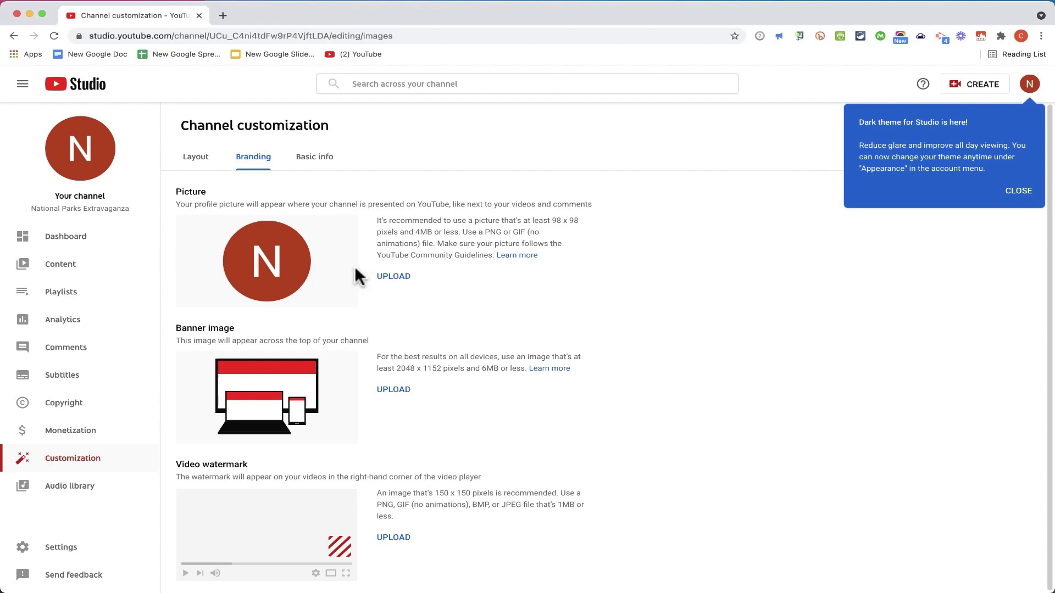
Set the yellow smiley image as the channel's profile picture and publish it
click(393, 276)
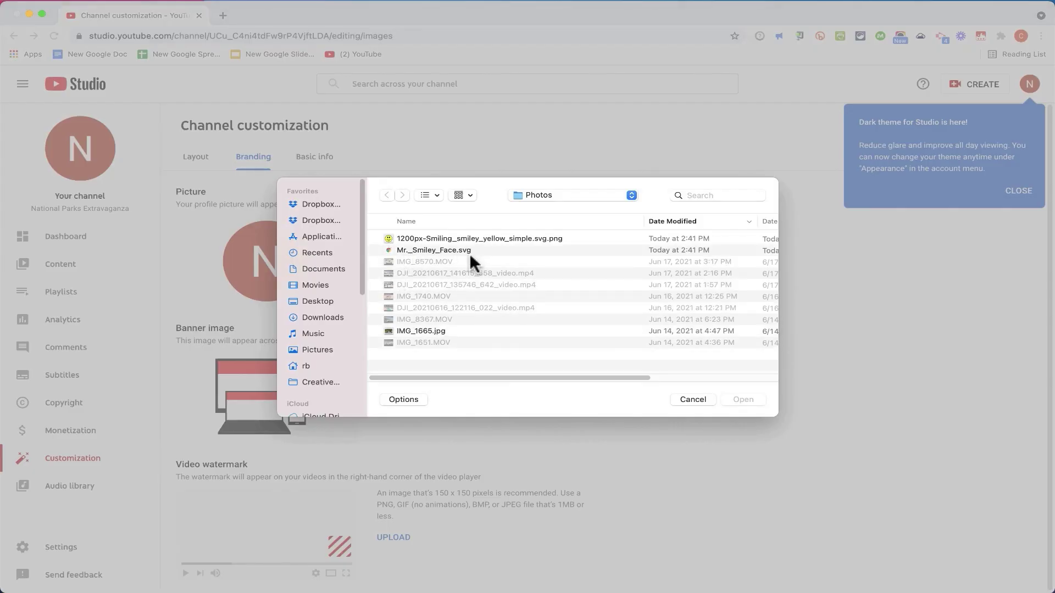
double_click(471, 261)
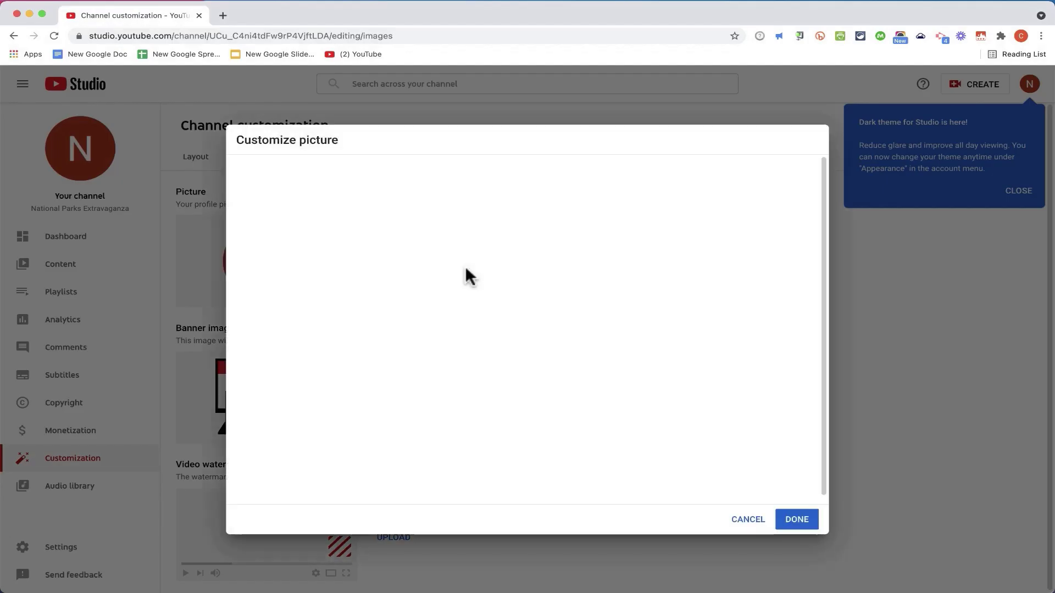
click(803, 520)
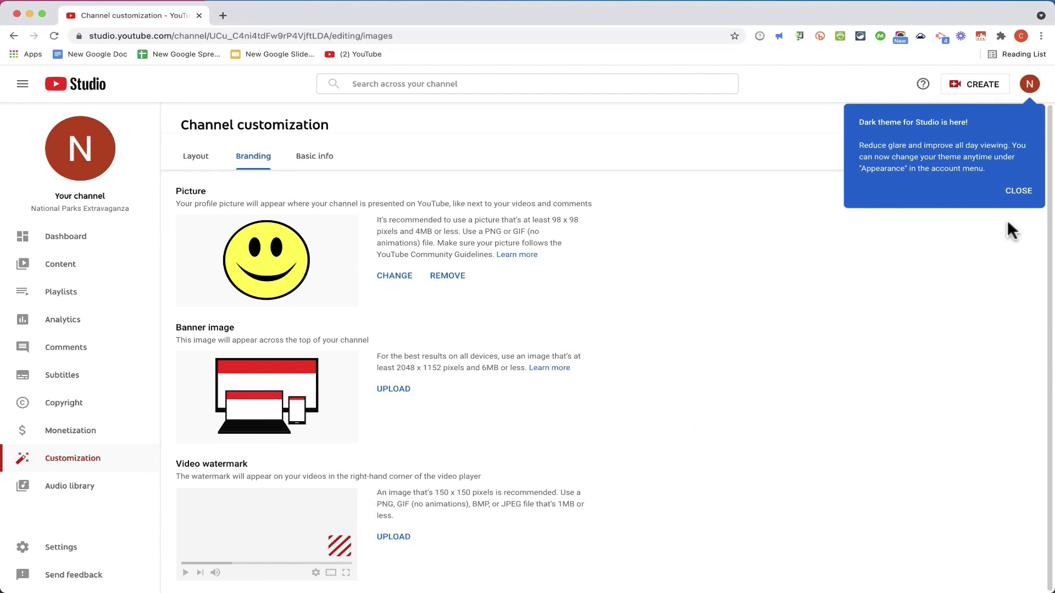
click(1018, 191)
click(1000, 159)
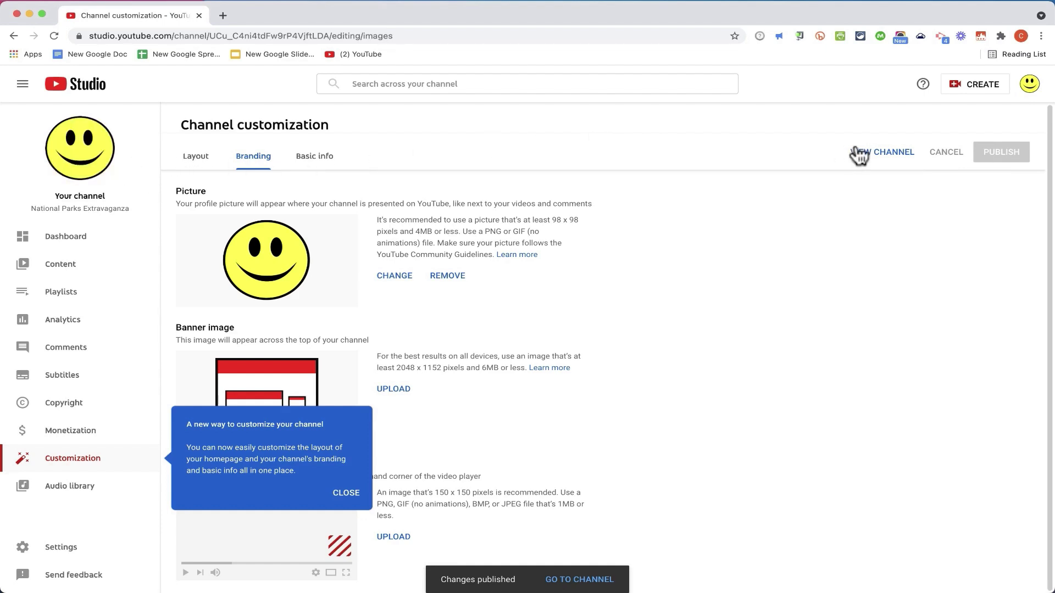
View the new channel page, then bring up the Upload videos dialog
click(905, 157)
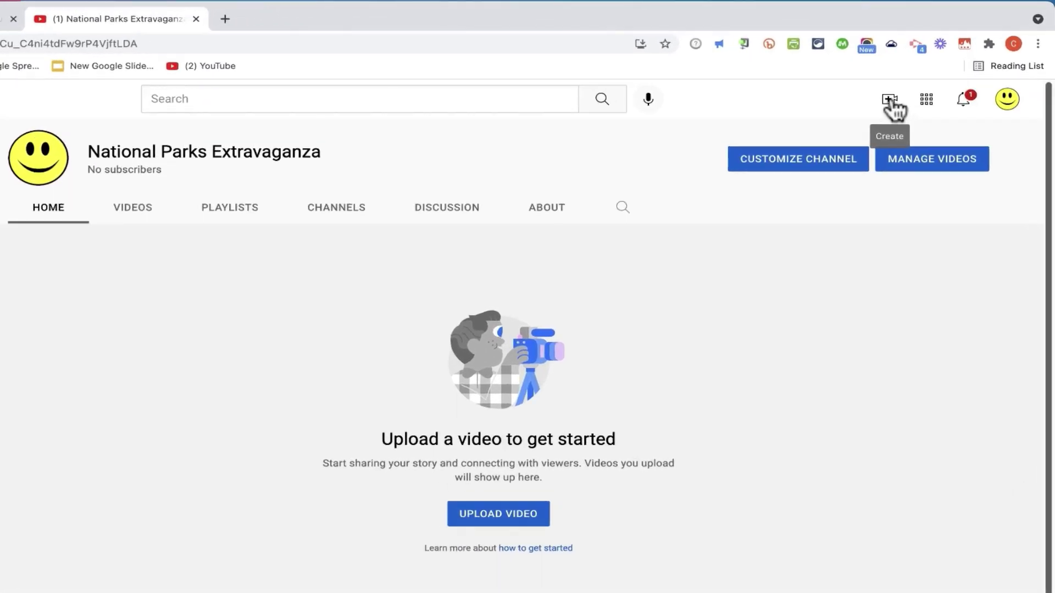
click(897, 109)
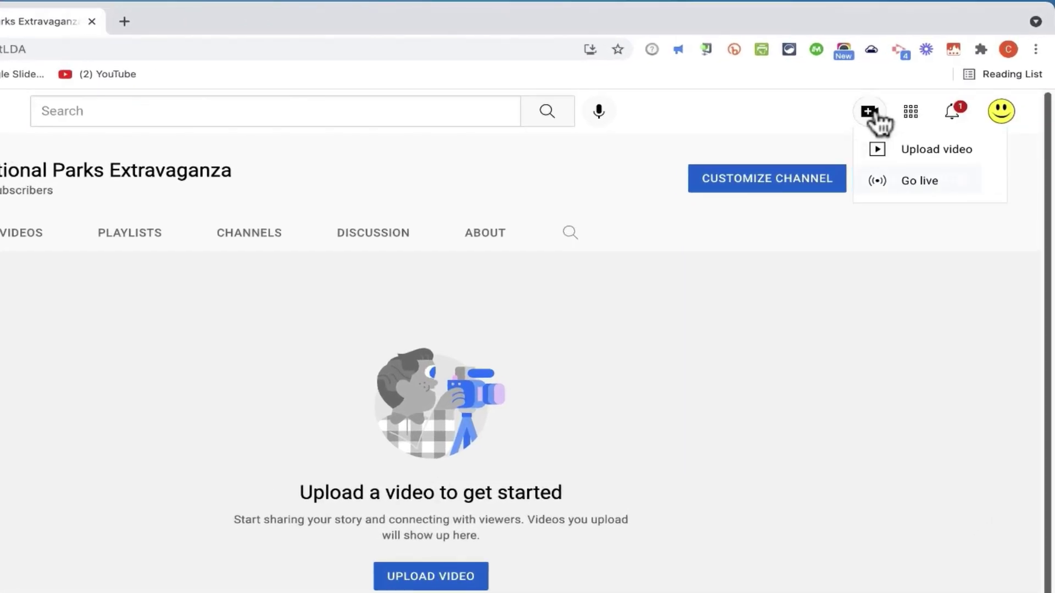
click(904, 150)
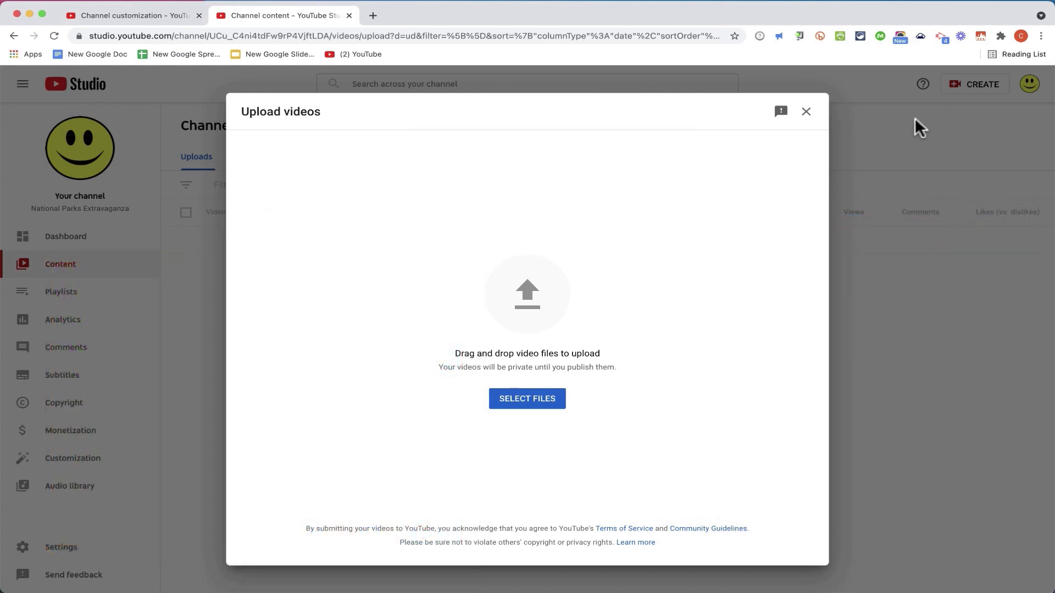
Upload DJI_20210616_122116_022_video.mp4 from the Photos folder
mouse_move(979, 583)
click(549, 399)
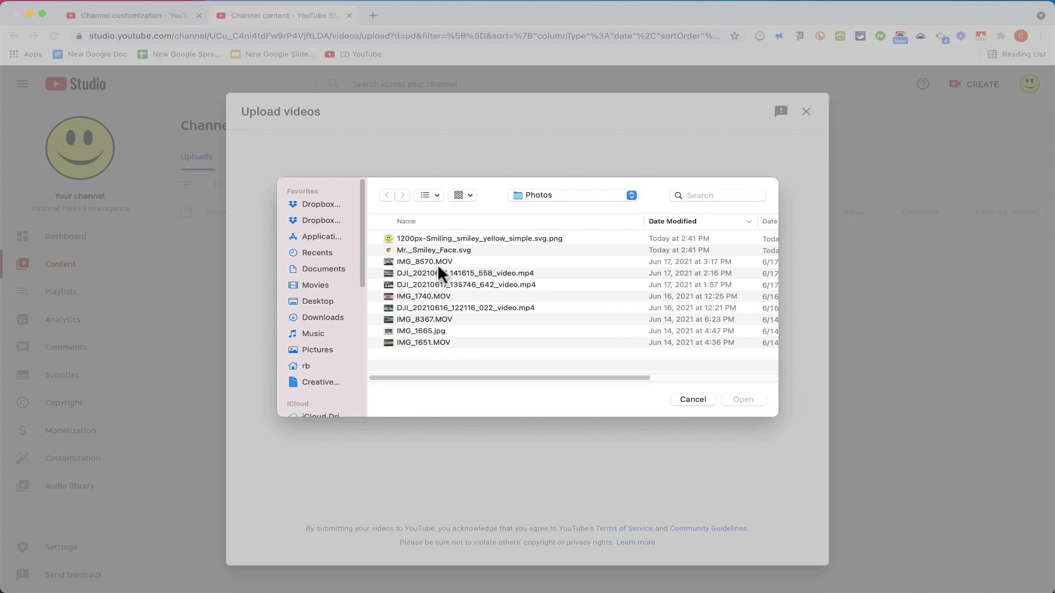
click(486, 308)
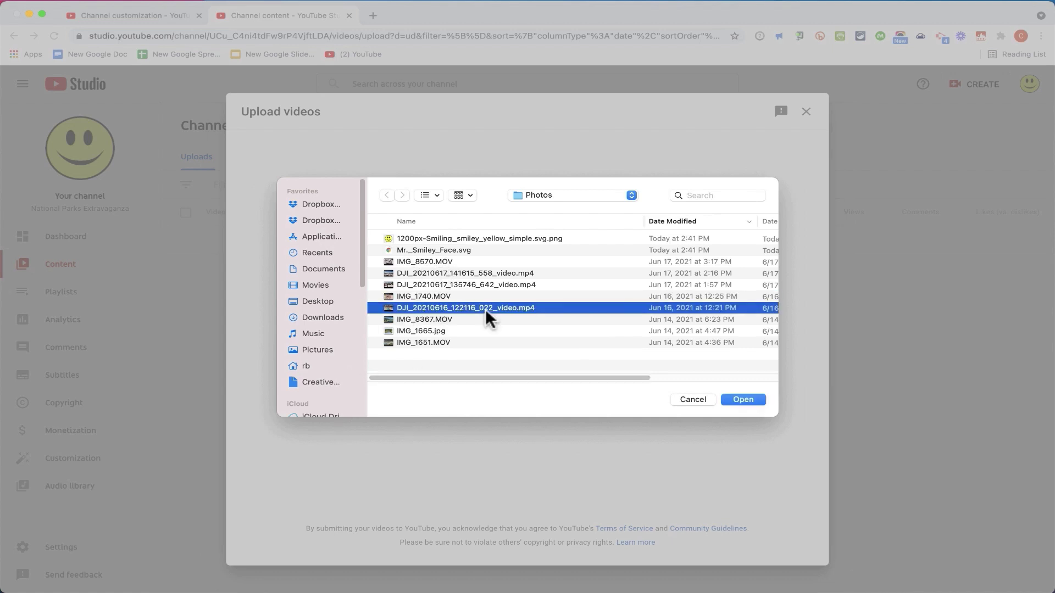
click(743, 400)
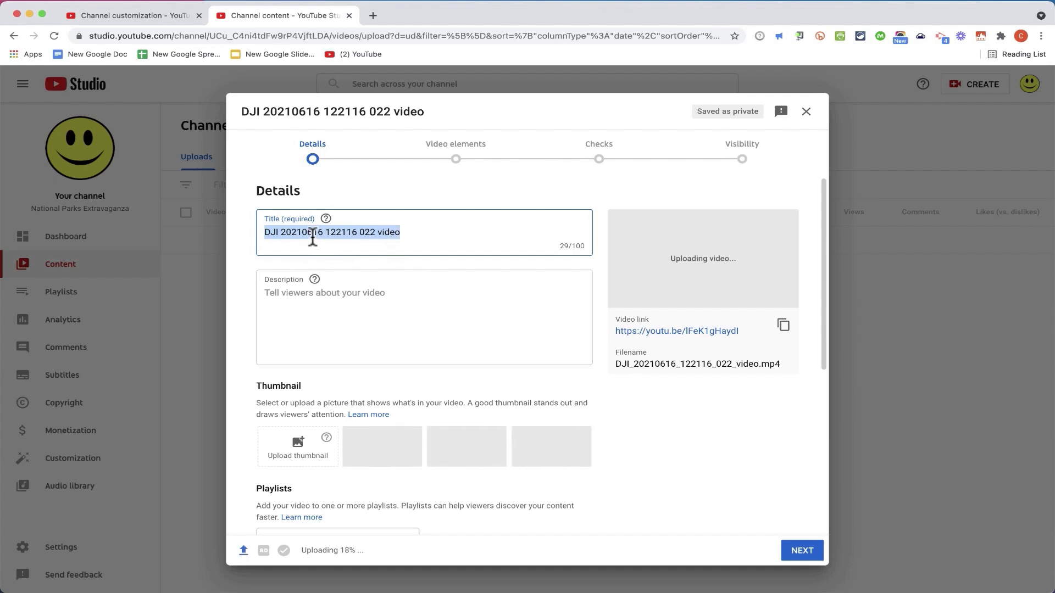
Change the video title to 'Yellowstone National Park: Video 1'
click(423, 234)
drag(265, 228, 231, 228)
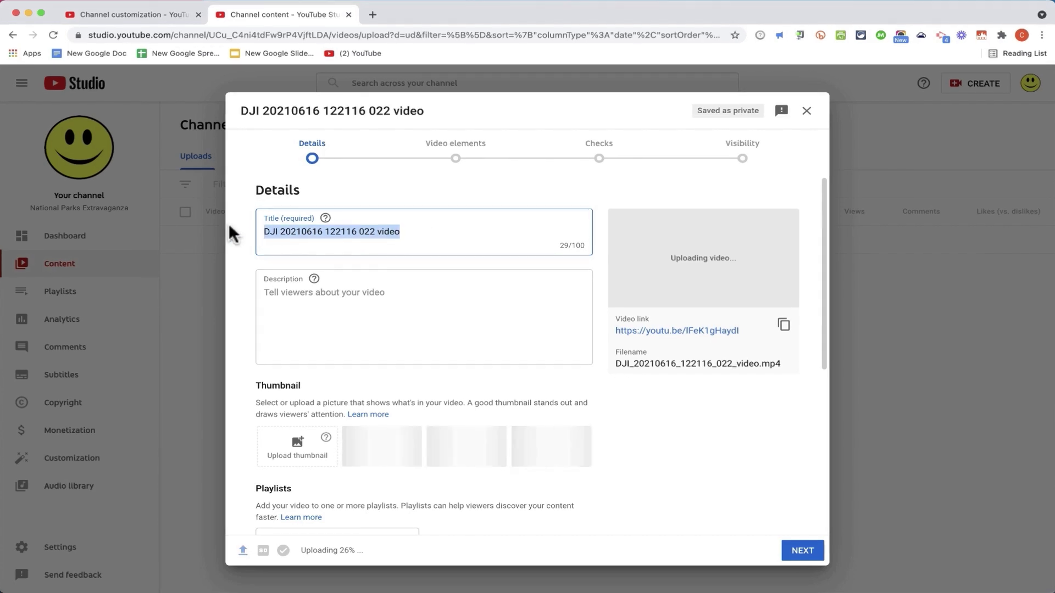
text(Yellow)
text(stone National Park: Video 1)
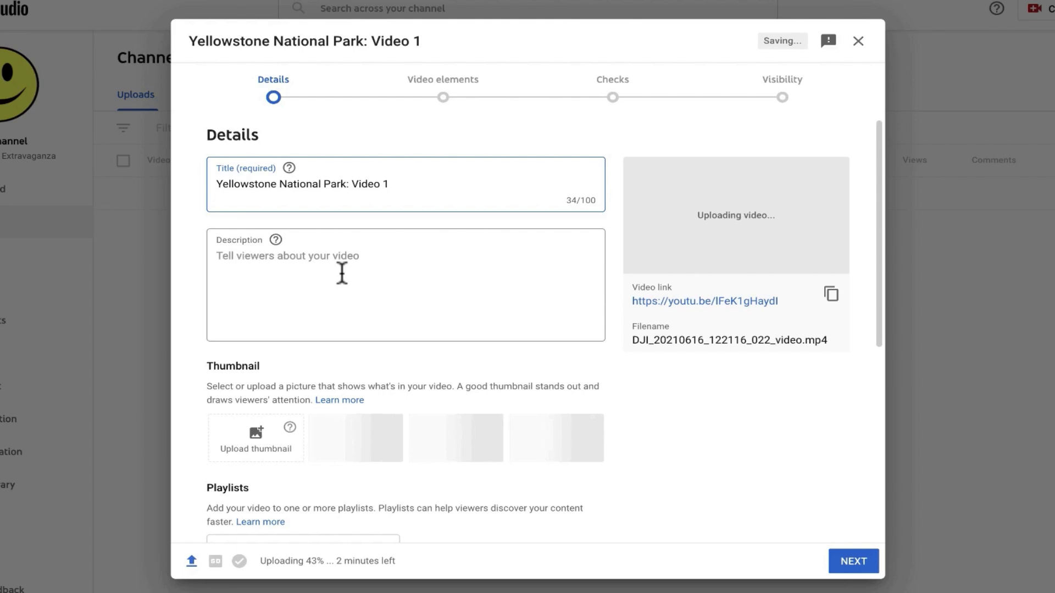
Add the description 'Take a close look at the beauty of Yellowstone National Park!'
click(389, 275)
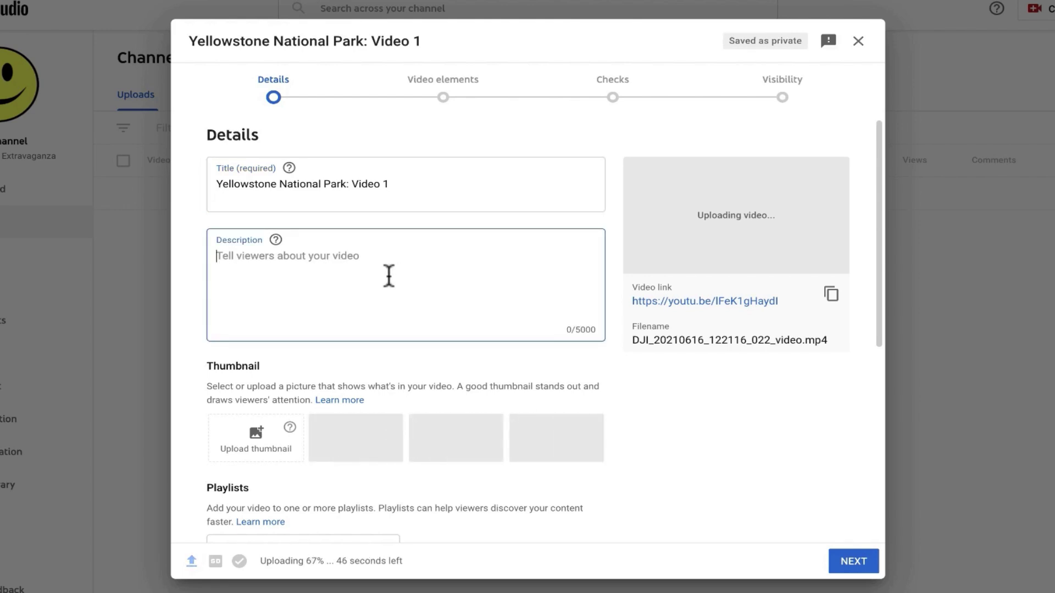
text(Take a close look at the beauty of Yellowstone National Park!)
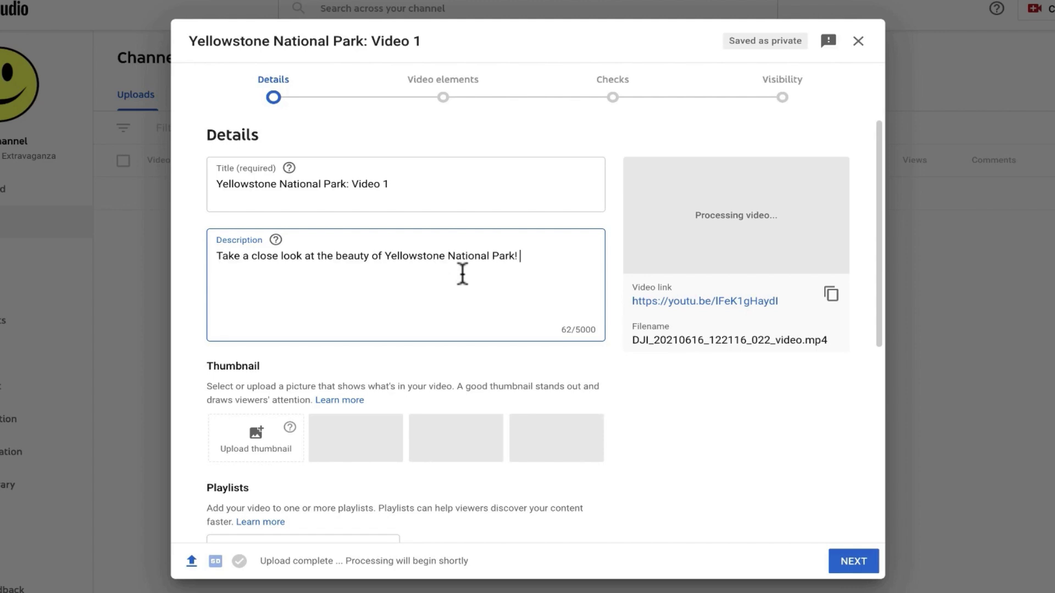
scroll(314, 335, down, 1)
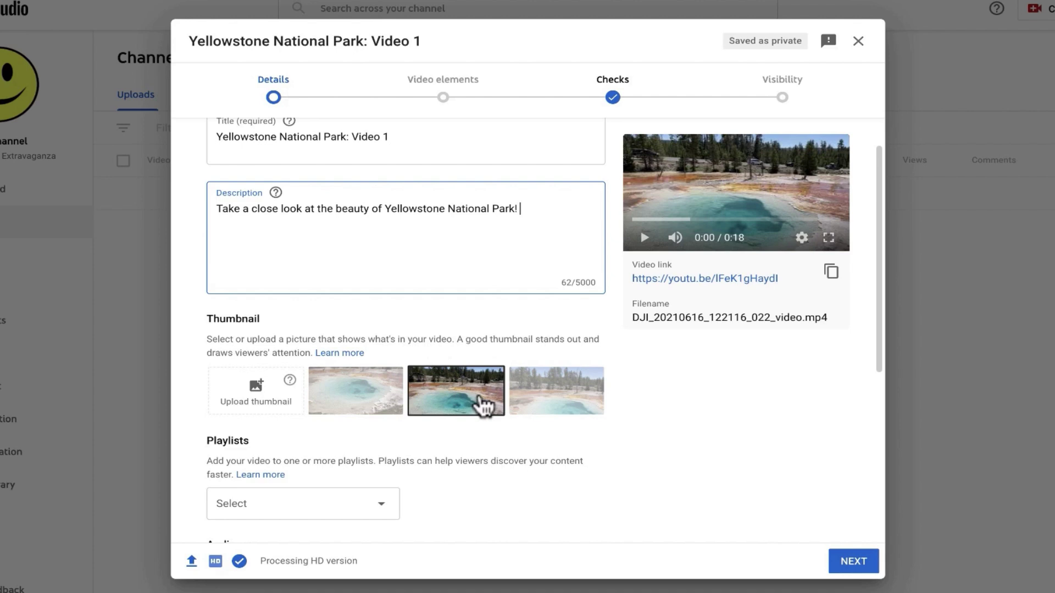
Compare the auto-generated frames and choose the second, turquoise pool, as thumbnail
click(525, 401)
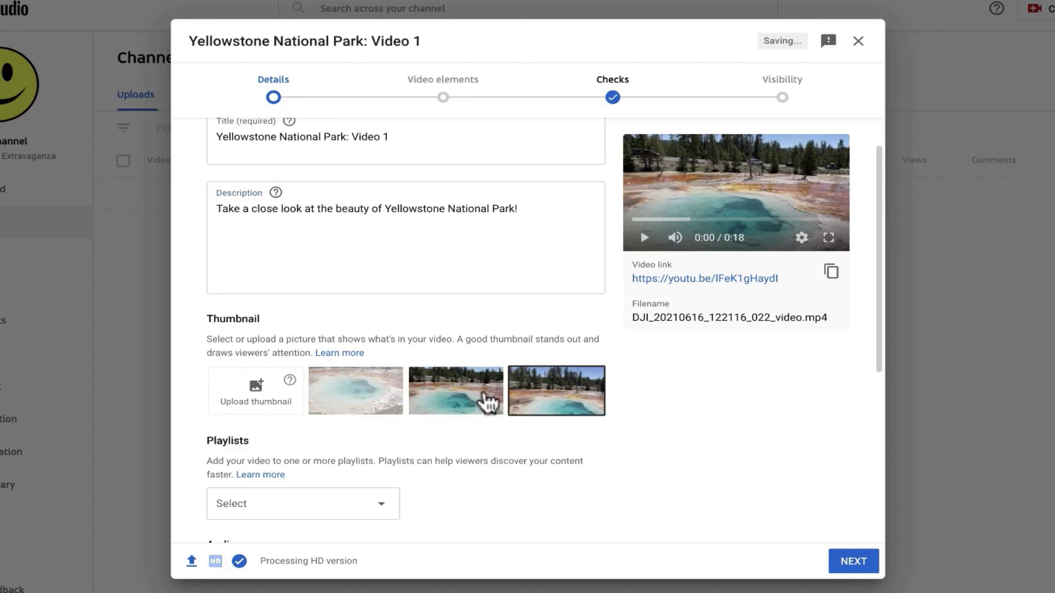
click(385, 402)
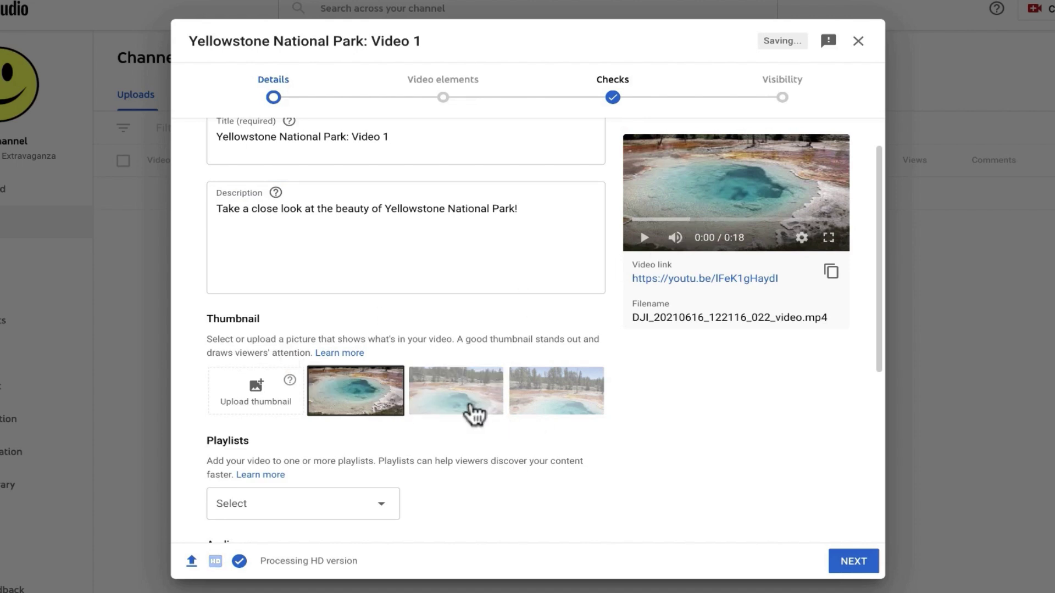
click(471, 409)
click(540, 408)
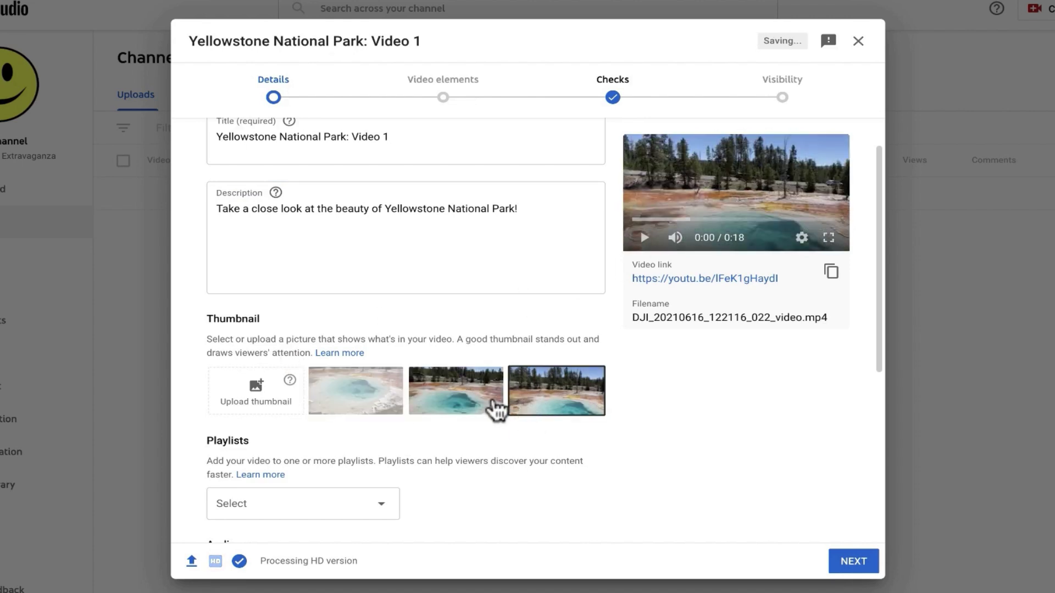
click(468, 410)
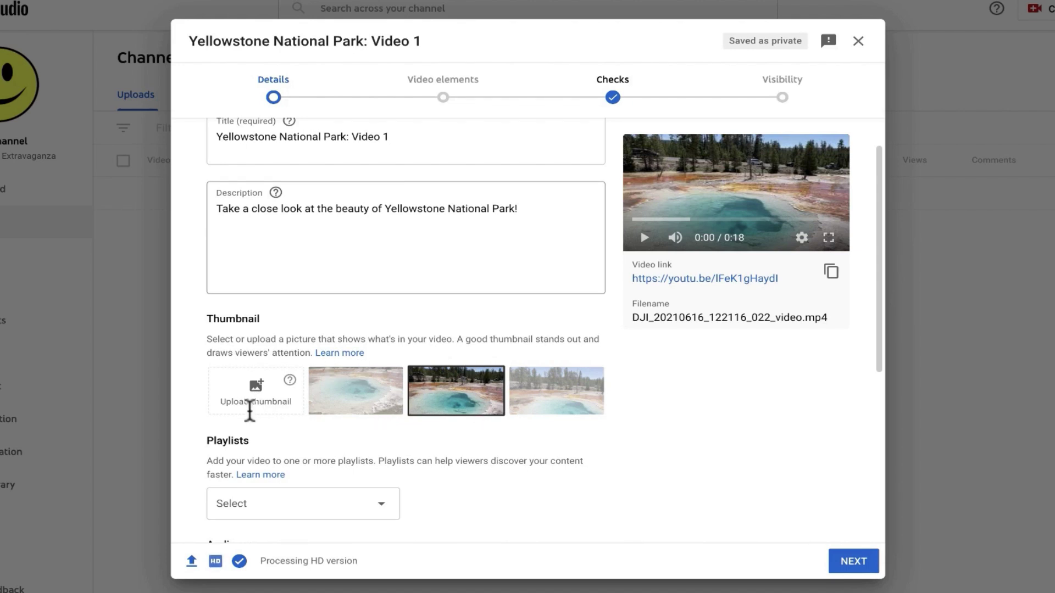
Create a public 'Western U.S.A.' playlist and add the Yellowstone video to it
scroll(330, 481, down, 1)
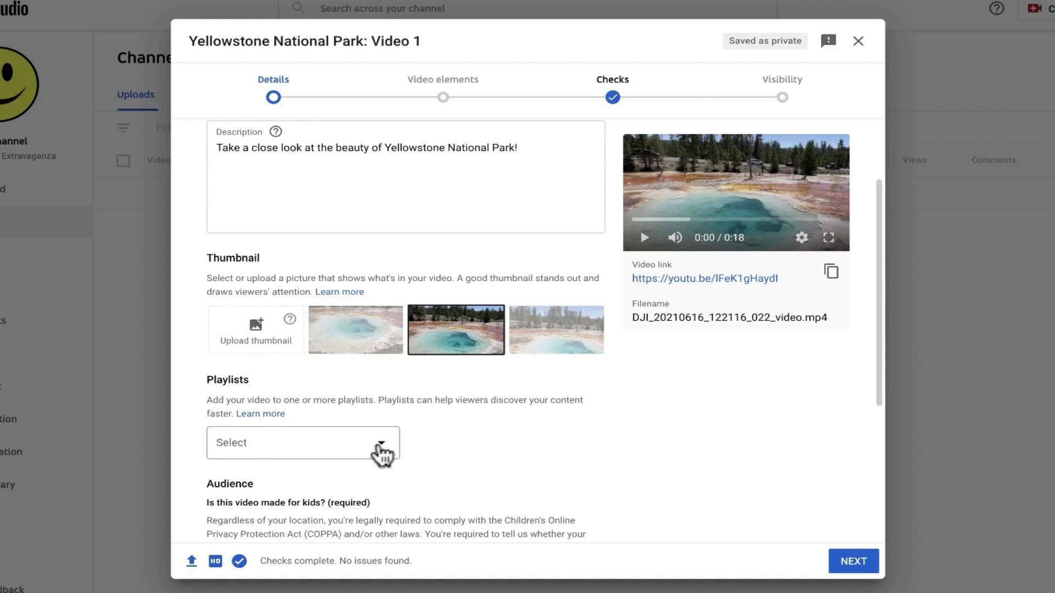
click(382, 451)
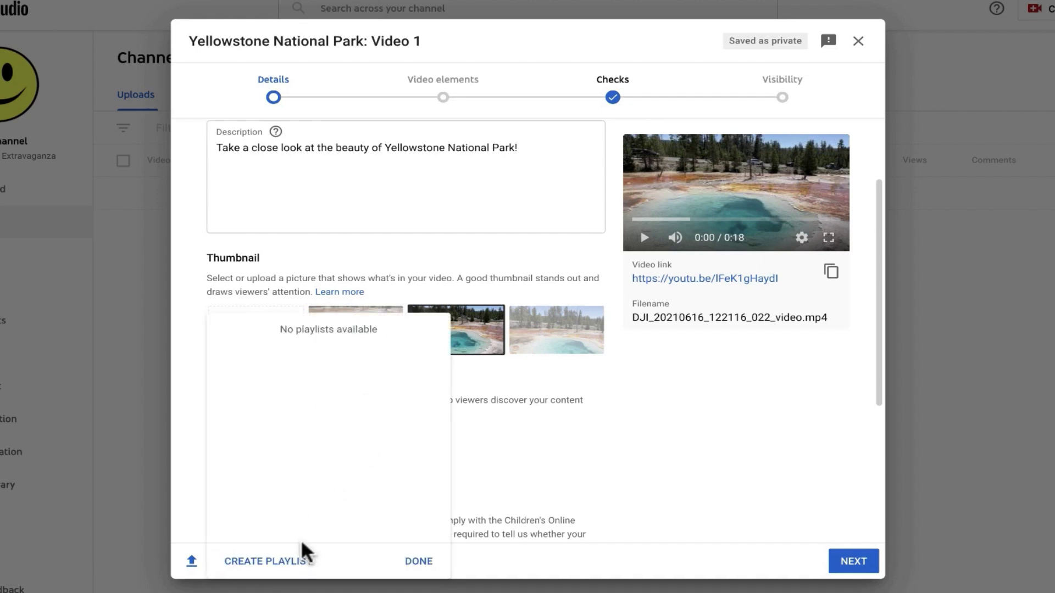
click(288, 563)
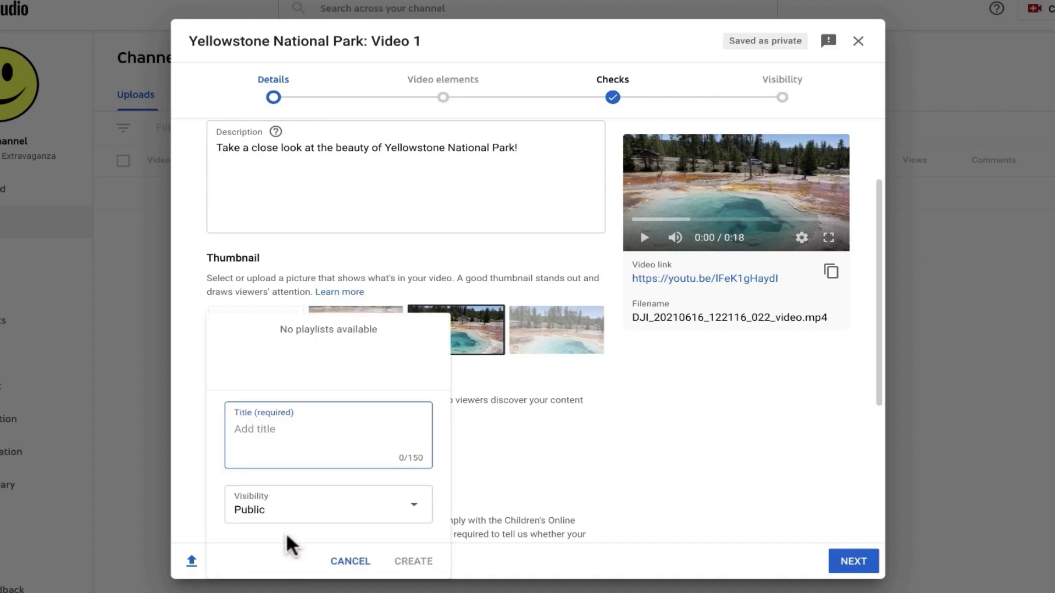
text(Western U.S.A.)
click(385, 509)
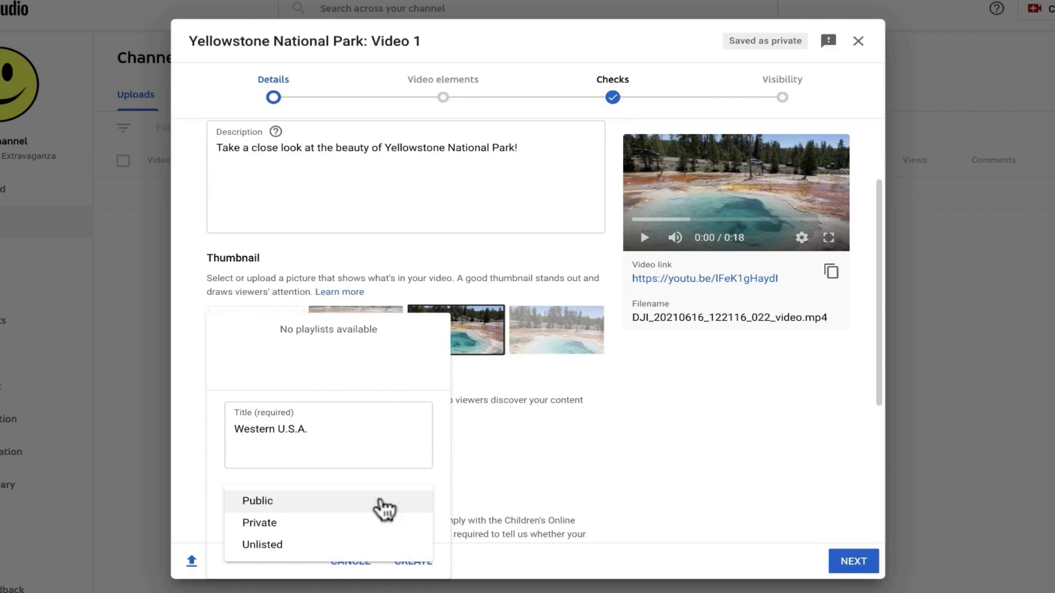
click(345, 474)
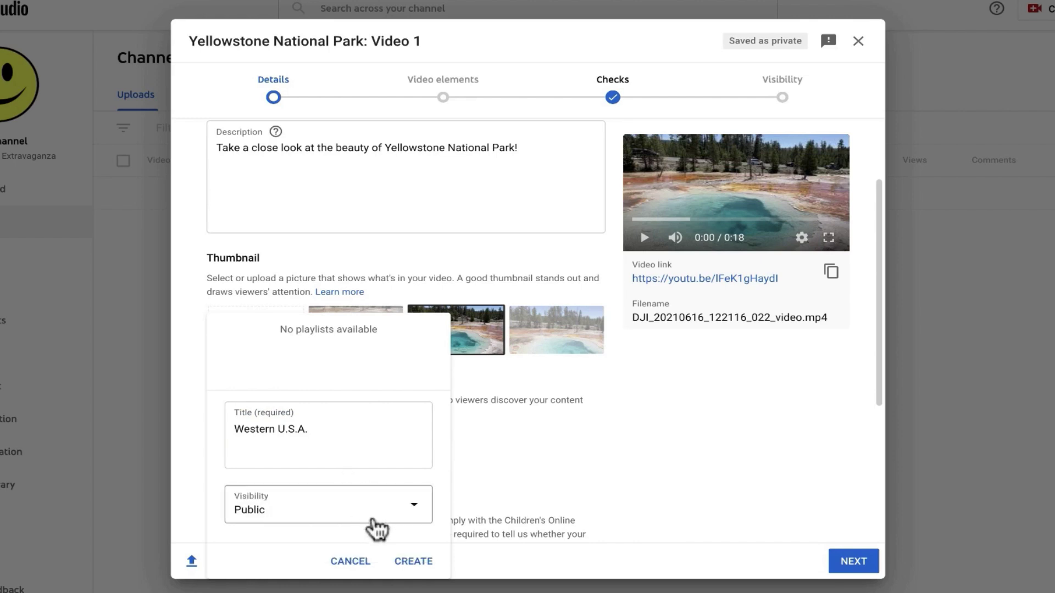
click(413, 562)
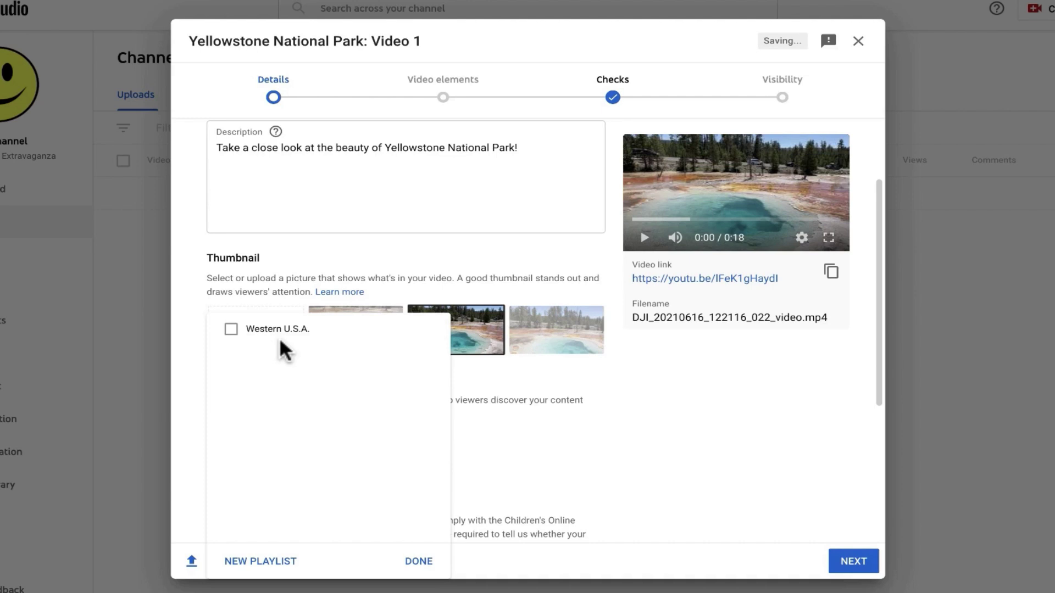
click(269, 337)
click(413, 561)
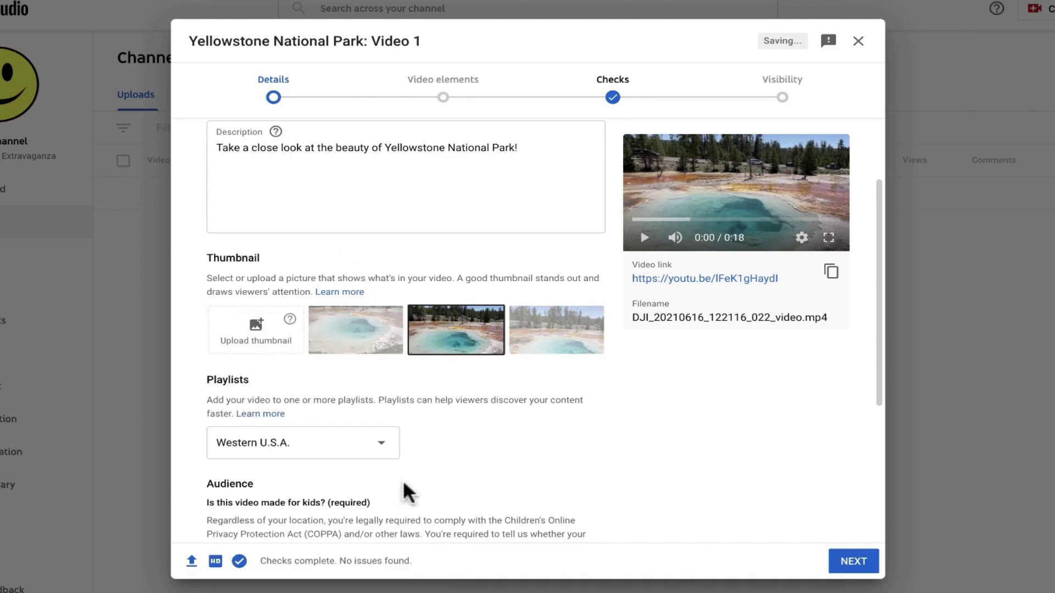
Set the video's audience to 'No, it's not made for kids'
scroll(514, 447, down, 6)
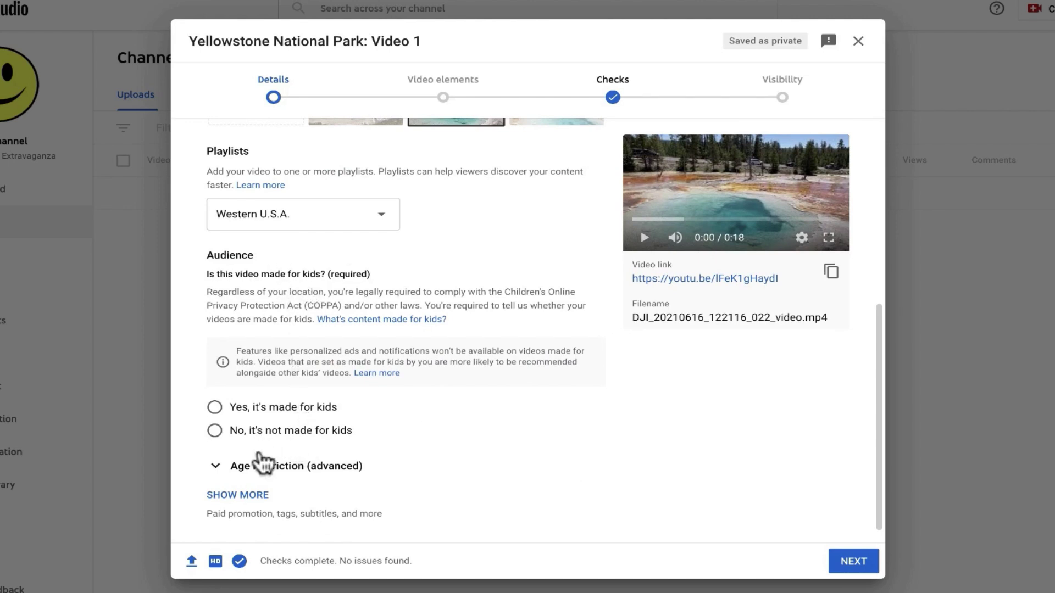
click(269, 409)
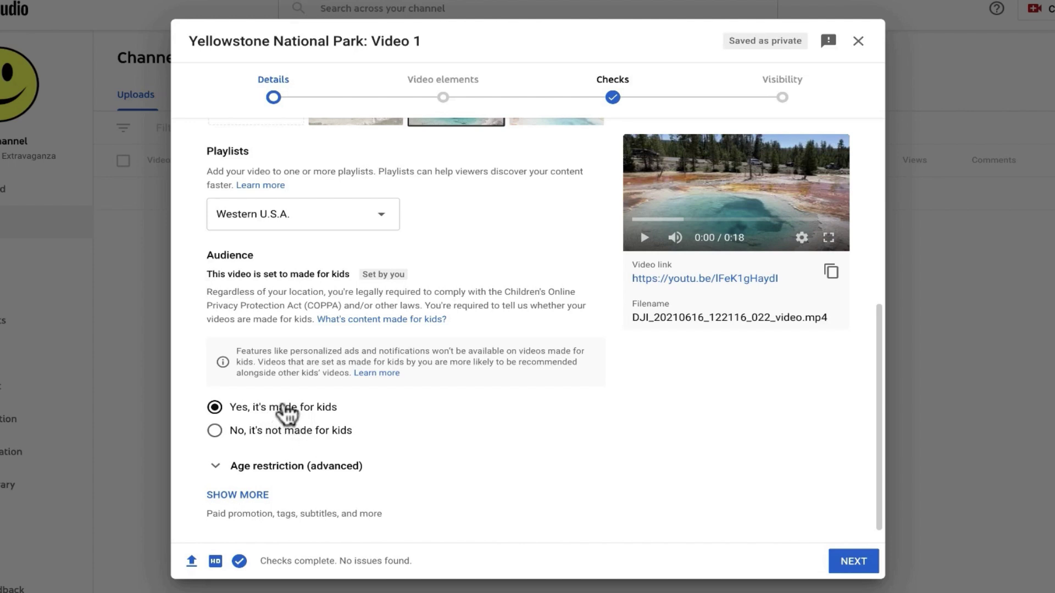
click(330, 432)
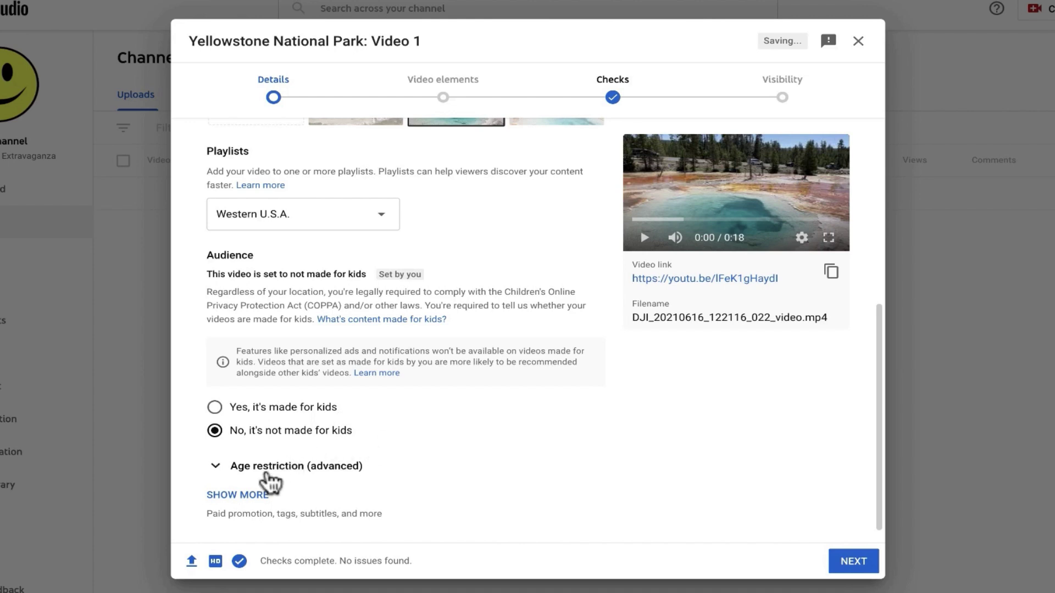
Reveal the extra details and set the video language to English (United States)
scroll(286, 461, down, 1)
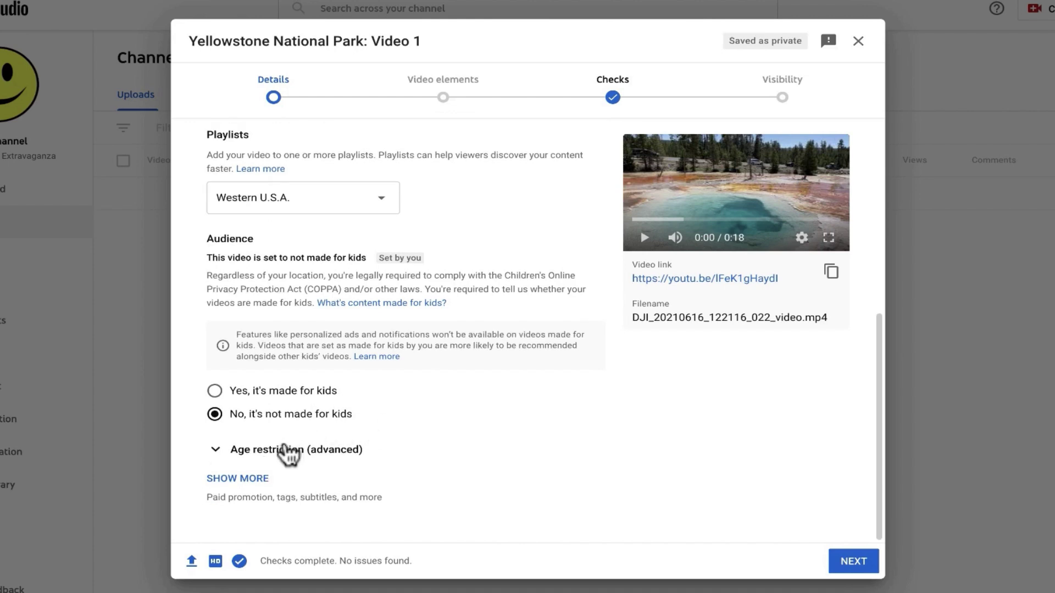
click(262, 479)
scroll(400, 231, down, 10)
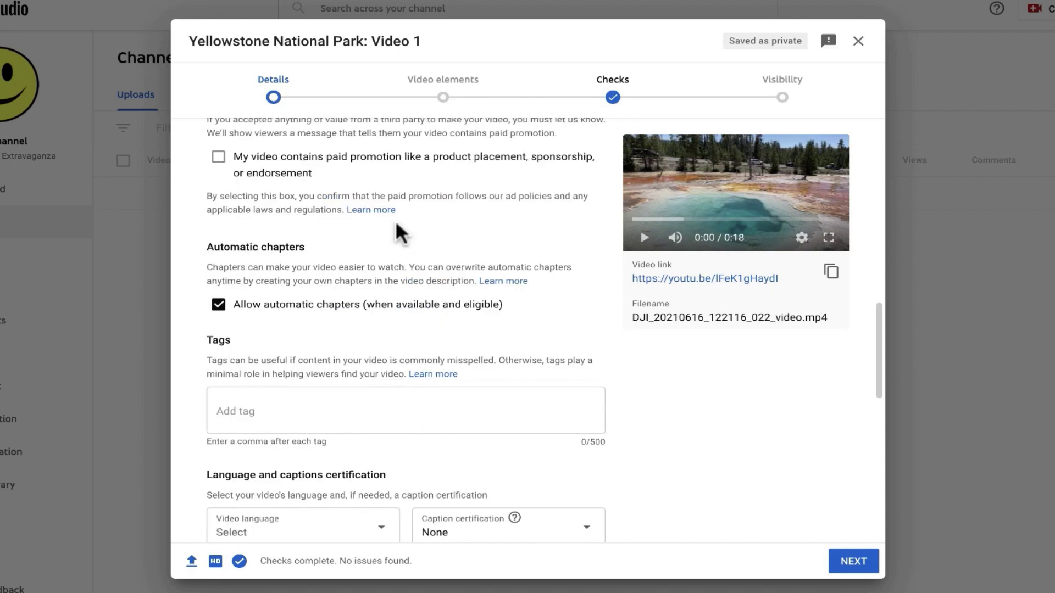
scroll(386, 275, down, 2)
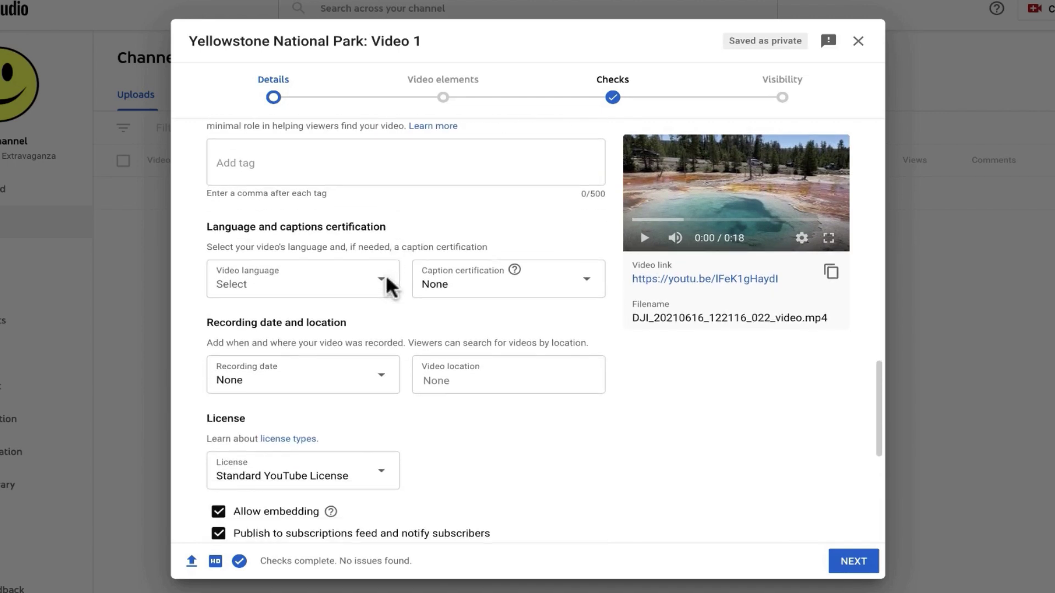
click(297, 304)
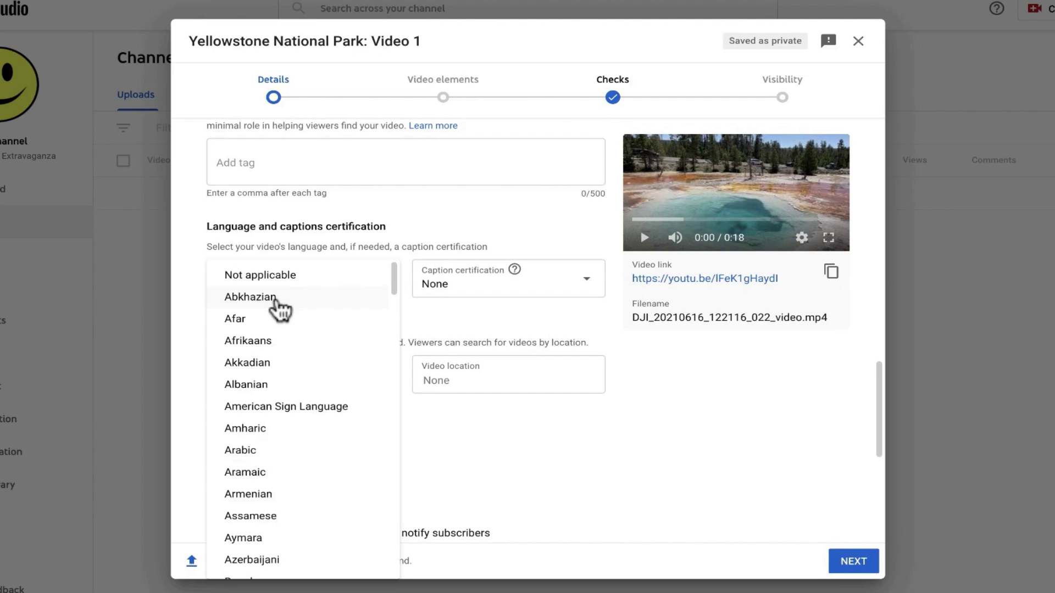
click(288, 427)
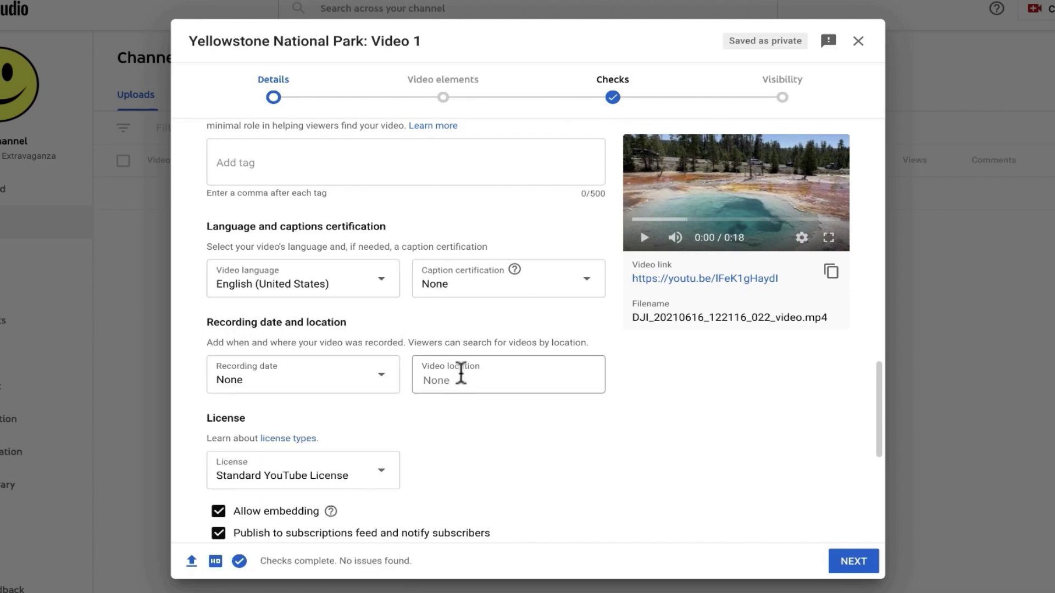
scroll(386, 425, up, 2)
scroll(384, 426, up, 4)
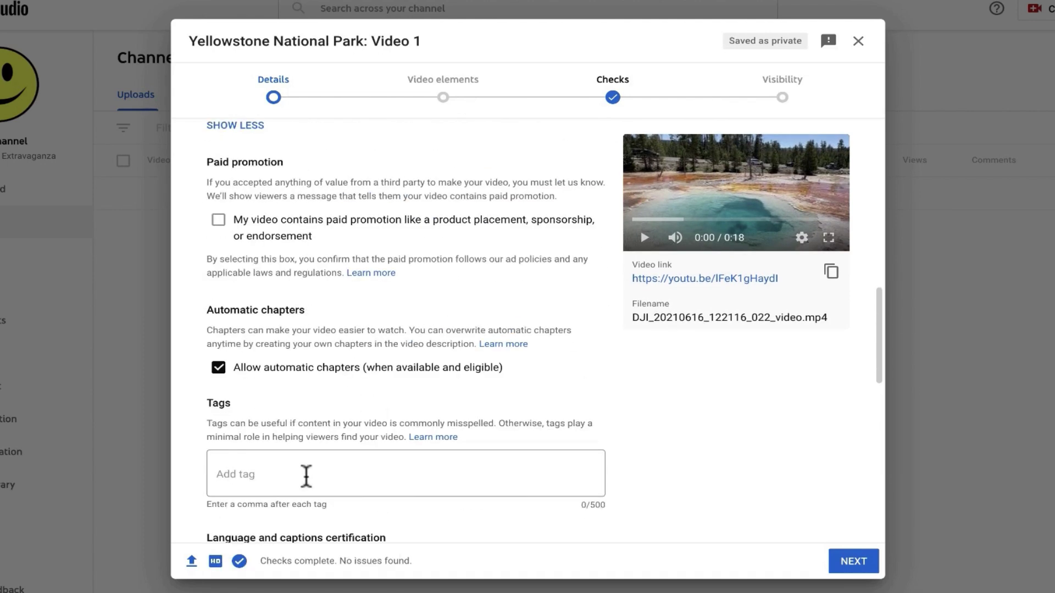
click(268, 476)
scroll(268, 476, down, 1)
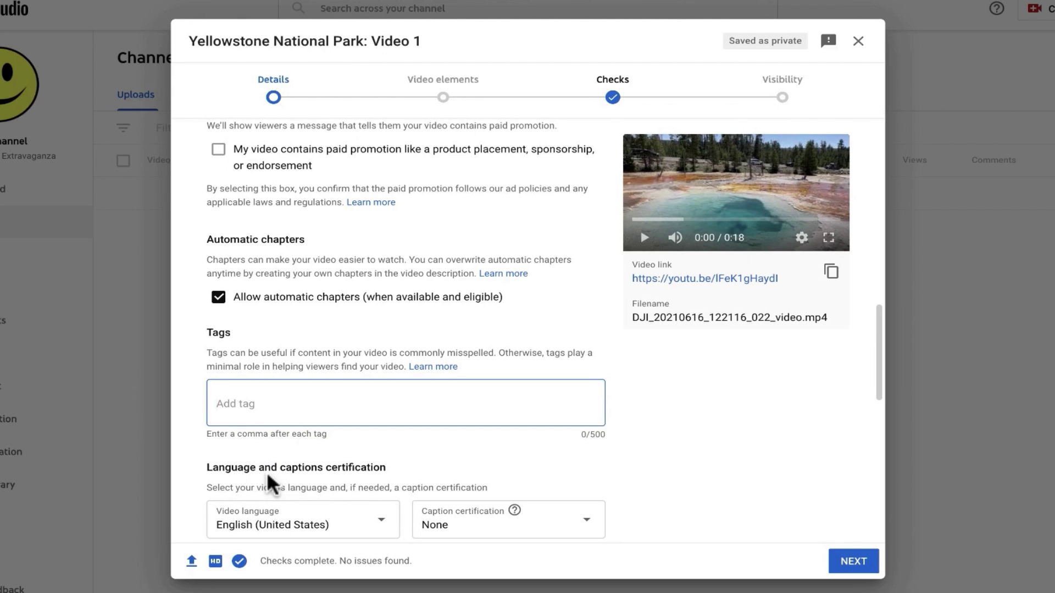
Enter the tags 'yellowstone' and 'yellew stone', then review the remaining detail settings
text(yellowstone,yel)
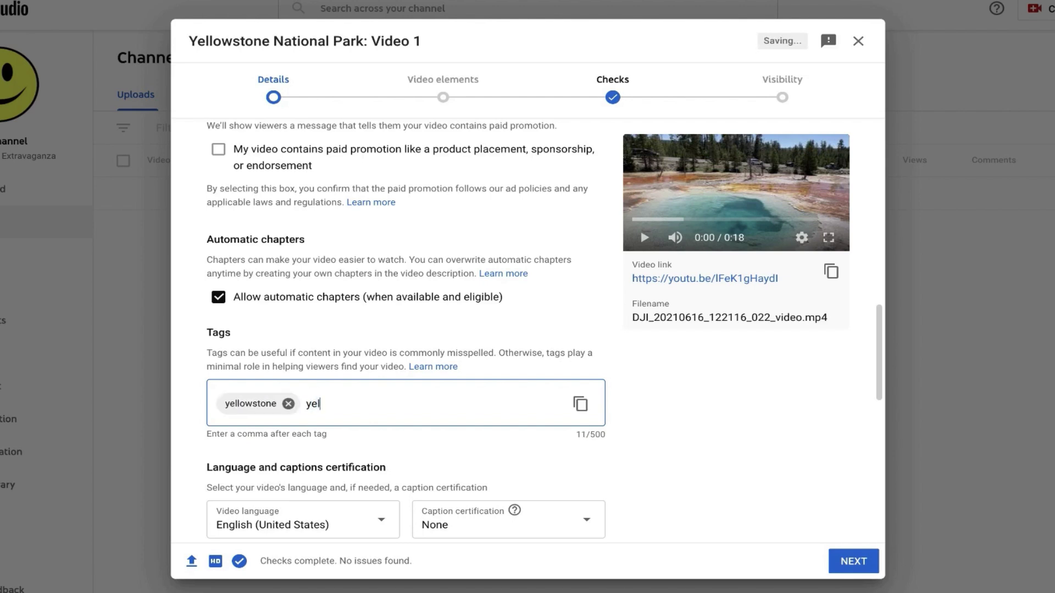
text(lew stone,)
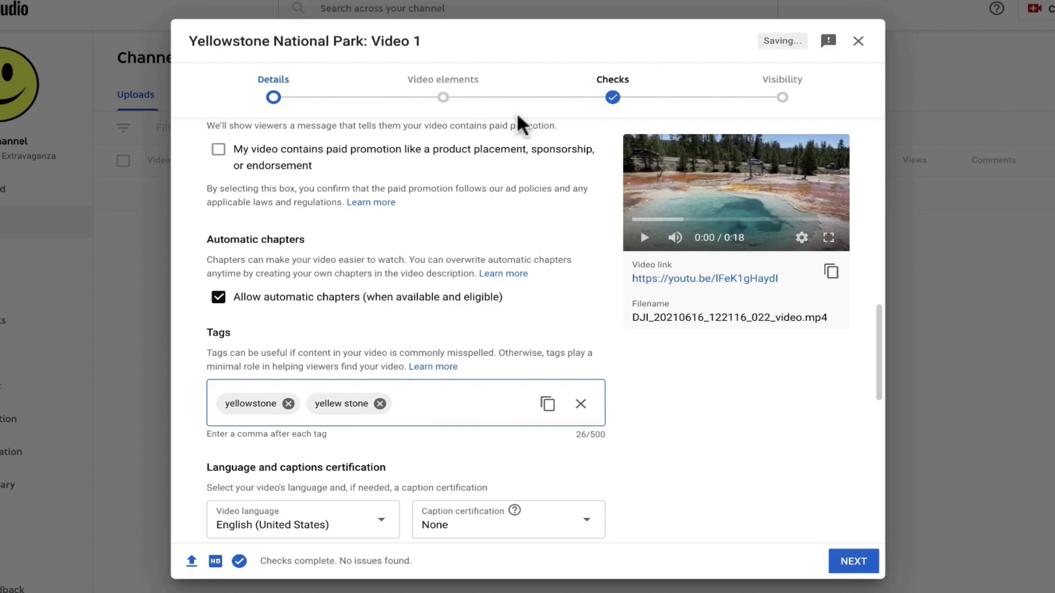
scroll(503, 409, down, 5)
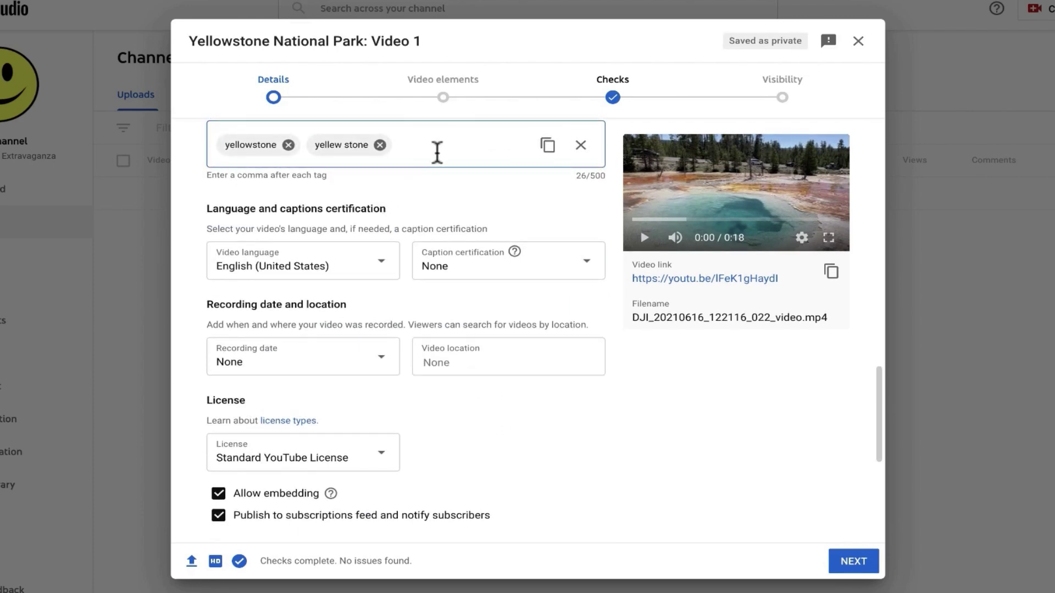
scroll(396, 154, up, 1)
scroll(442, 211, down, 7)
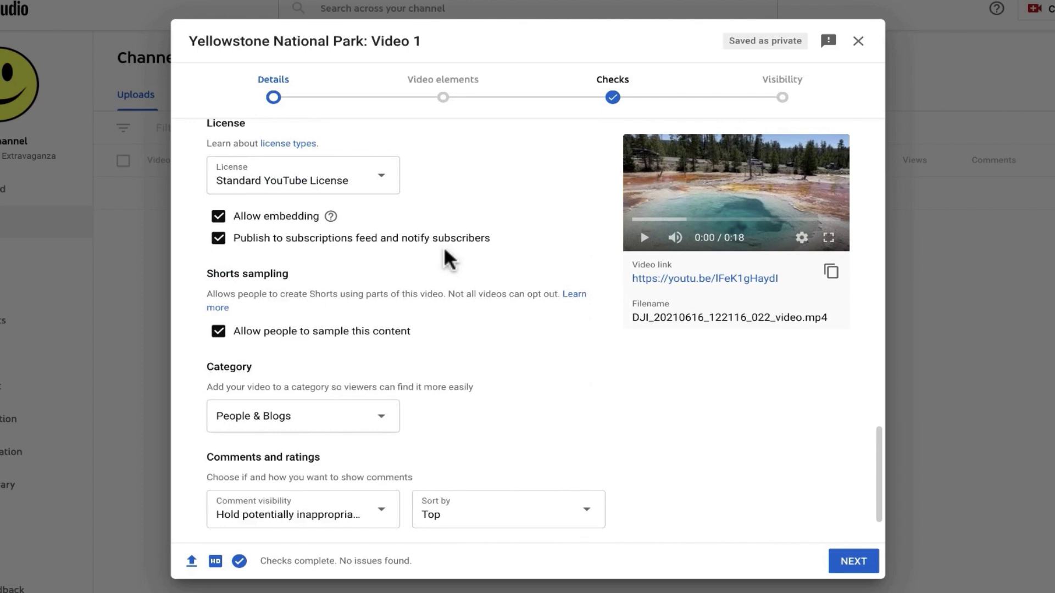
scroll(400, 362, up, 3)
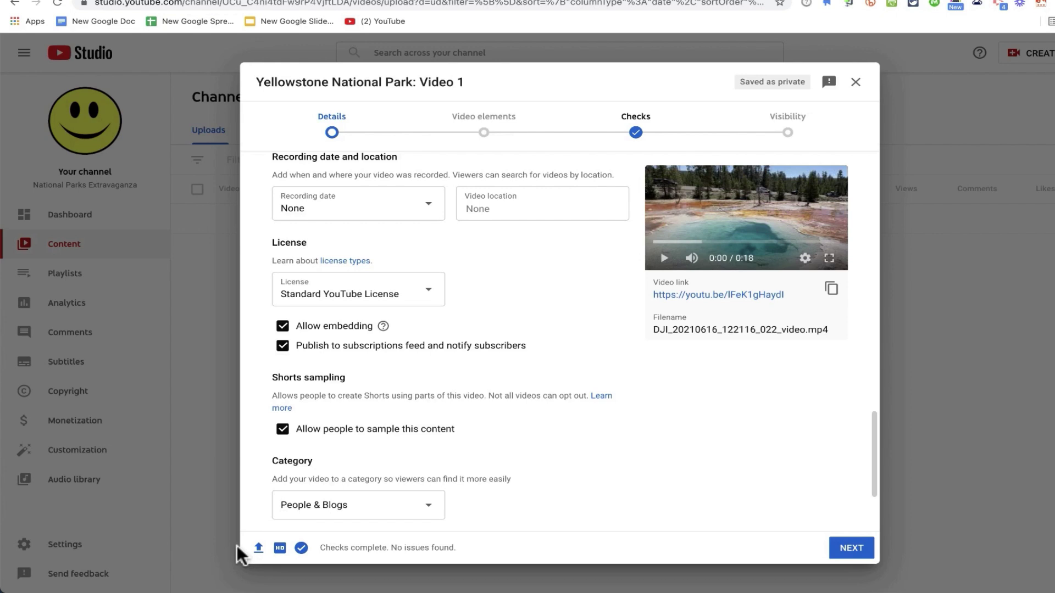
scroll(387, 391, down, 3)
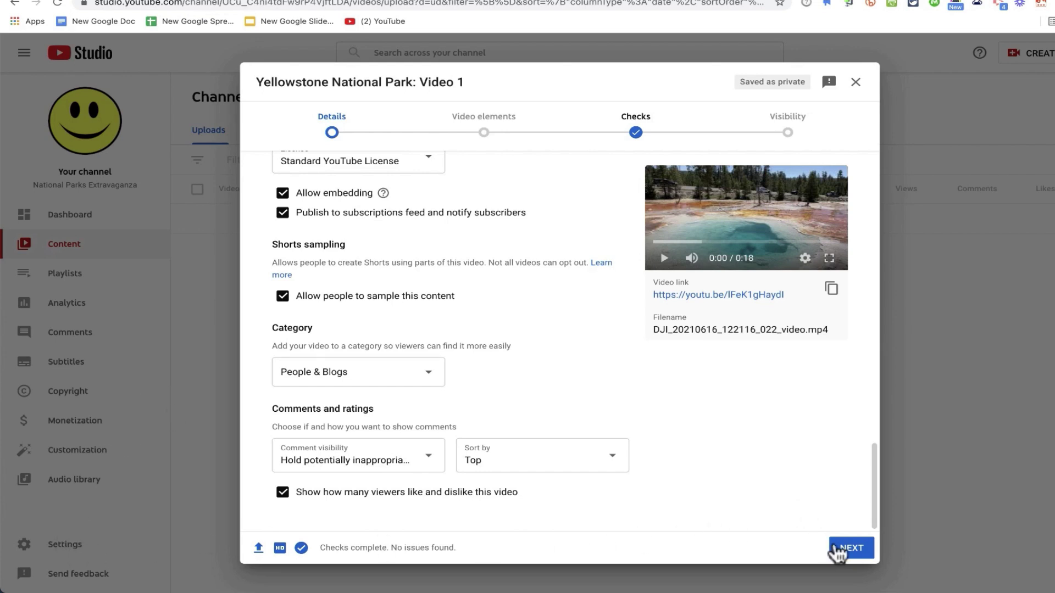
Advance to the Video elements step and start adding cards to the video
click(849, 548)
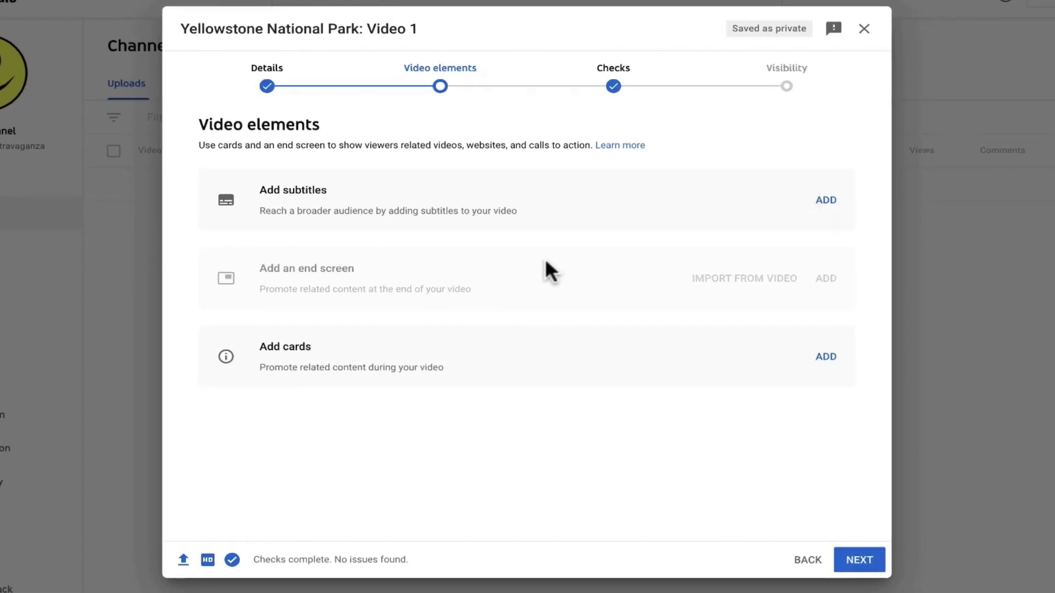
mouse_move(705, 279)
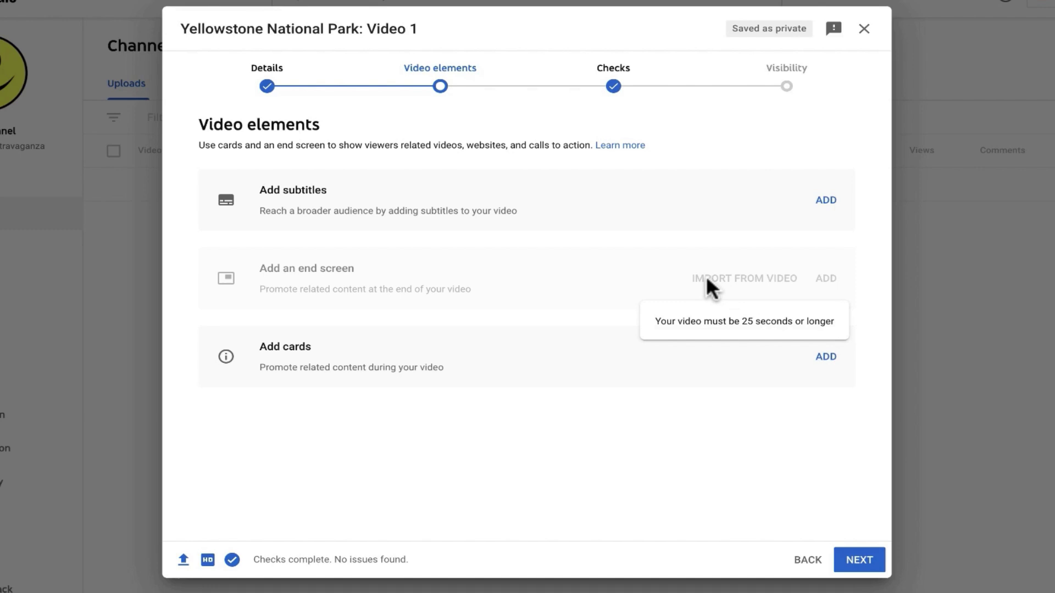
click(825, 358)
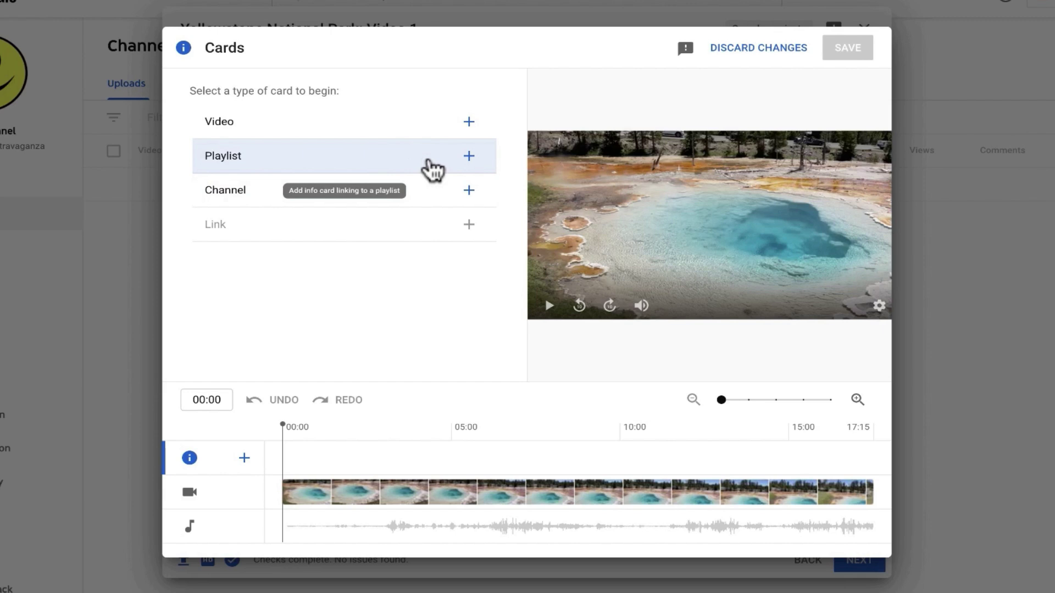
Add a Western U.S.A. playlist card with the message 'Best West USA National Parks', timed, and save
click(461, 159)
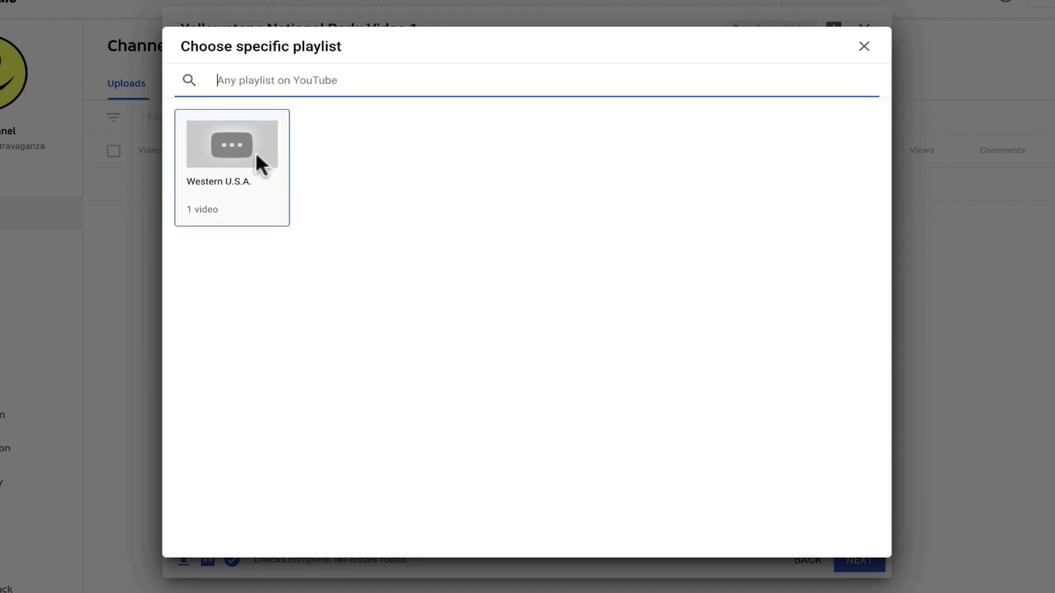
click(258, 160)
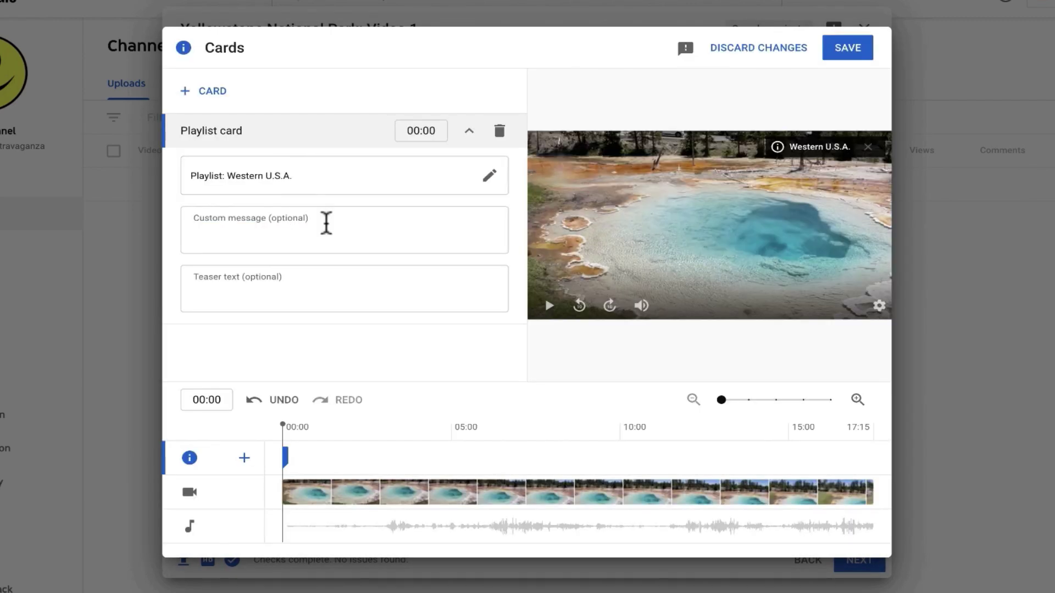
click(288, 241)
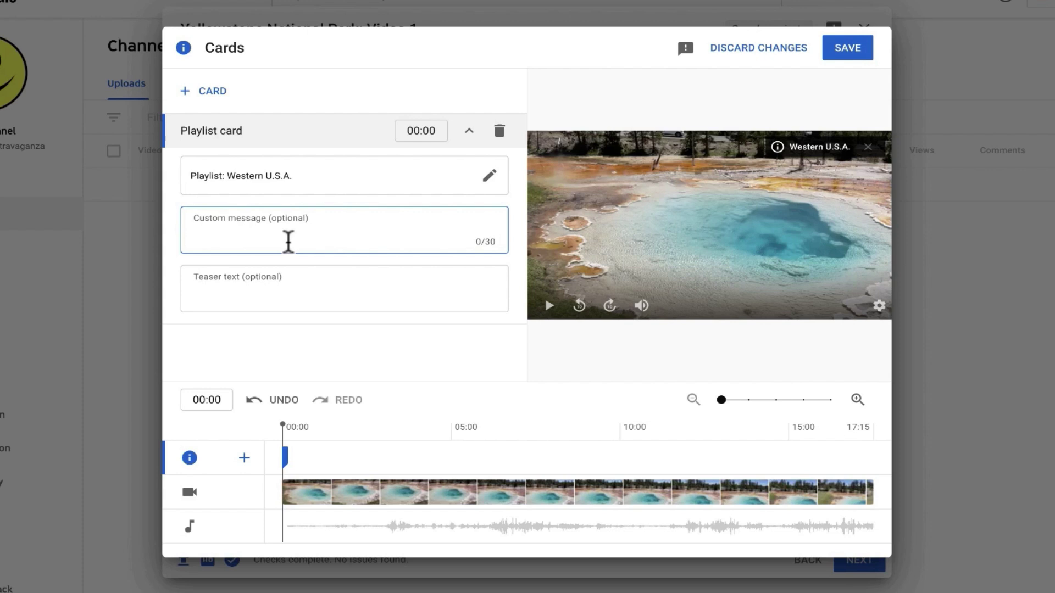
text(Best Western USA National Parks)
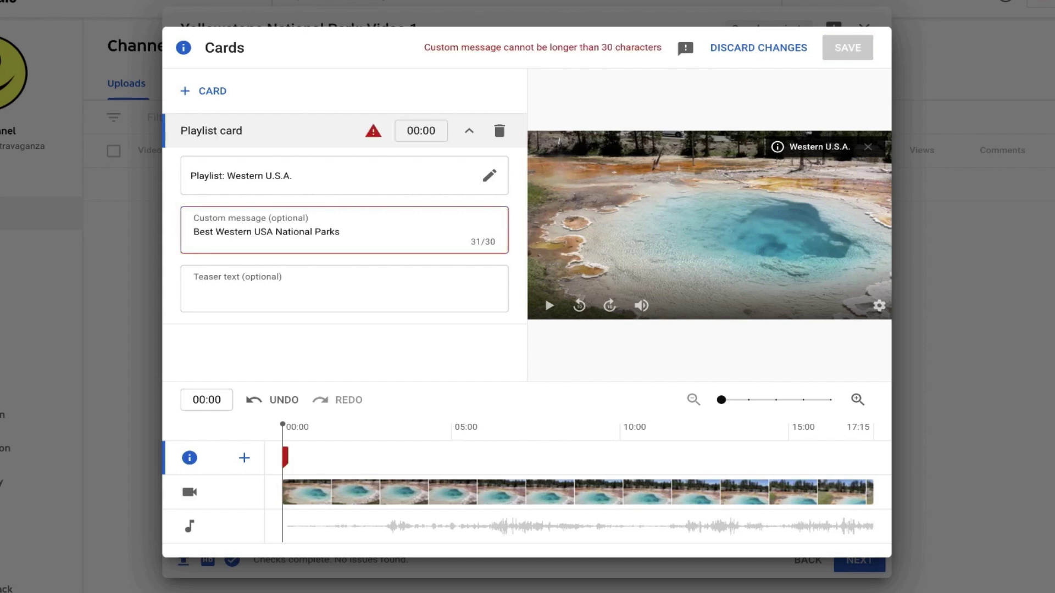
key(ctrl+Left)
key(ctrl+Left)
key(ctrl+Left)
key(BackSpace)
key(BackSpace)
key(BackSpace)
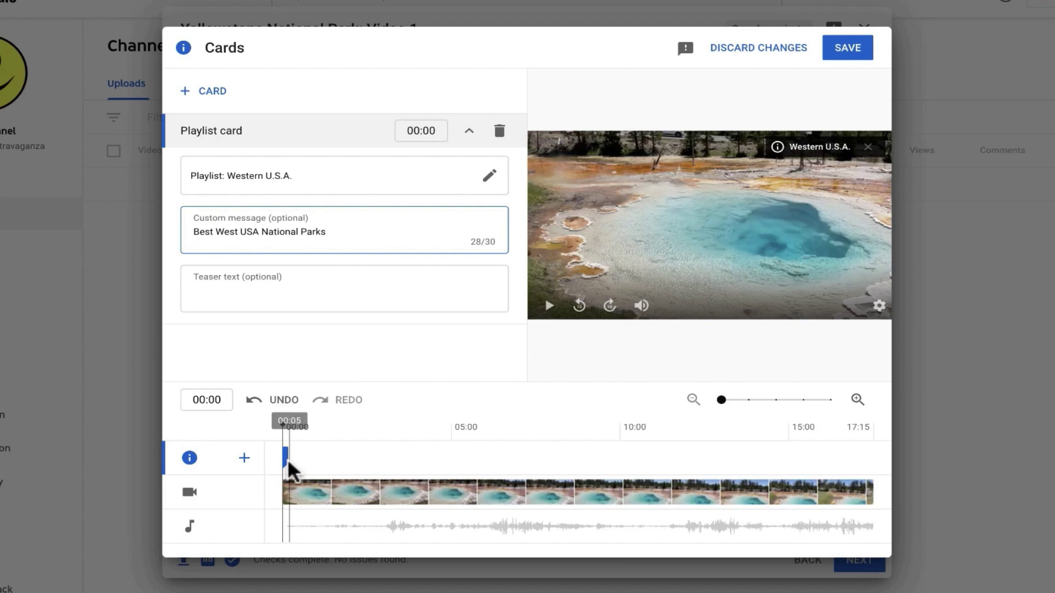
mouse_move(280, 459)
mouse_down()
mouse_move(741, 449)
mouse_move(871, 460)
mouse_move(859, 466)
mouse_up()
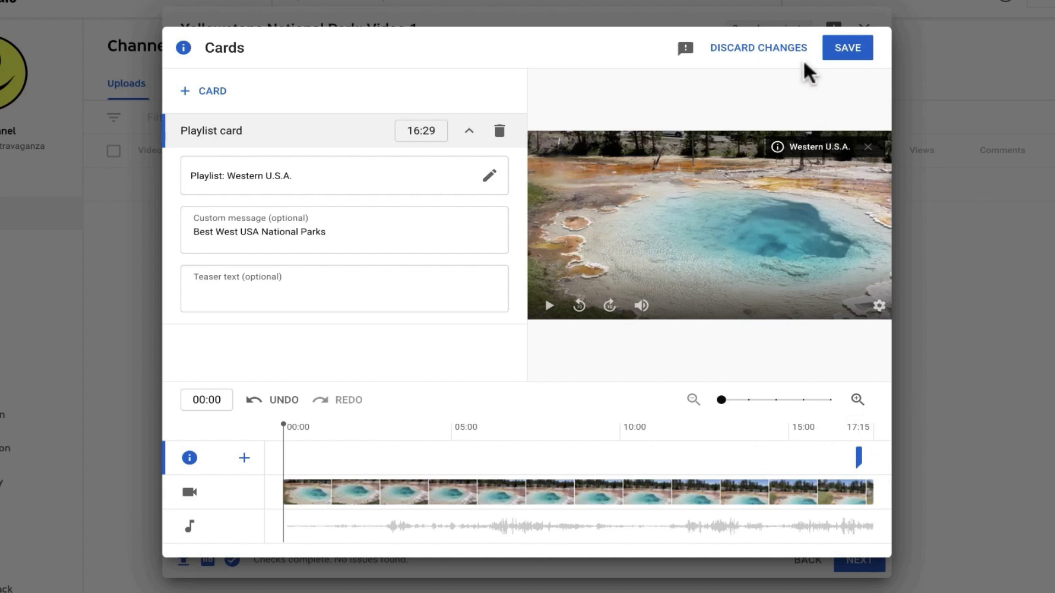
click(855, 53)
Pass the issue-free copyright checks, dismissing the checks introduction, and continue to Visibility
click(868, 566)
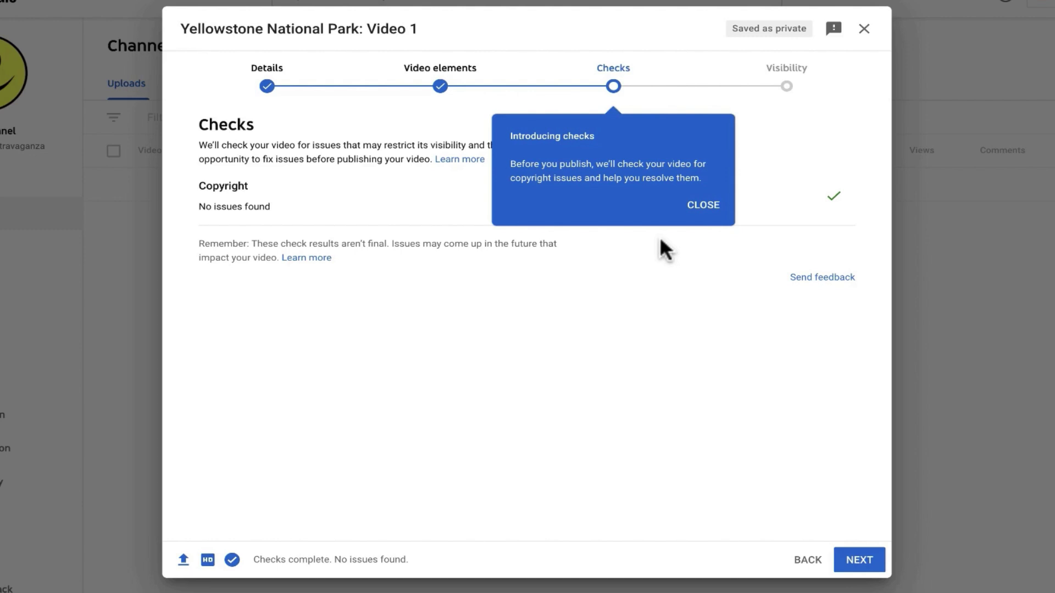
click(500, 210)
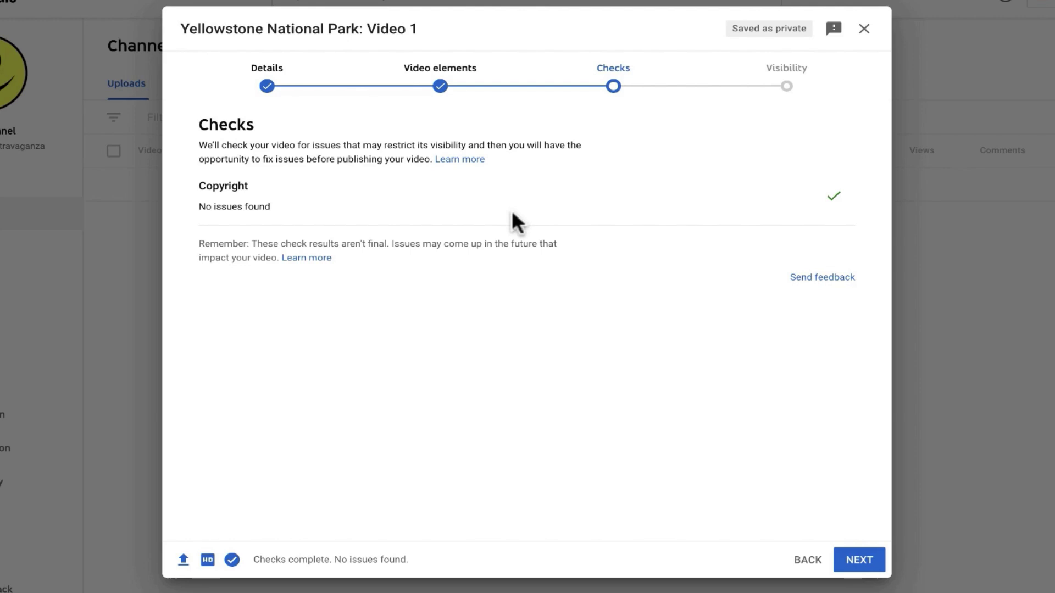
click(856, 565)
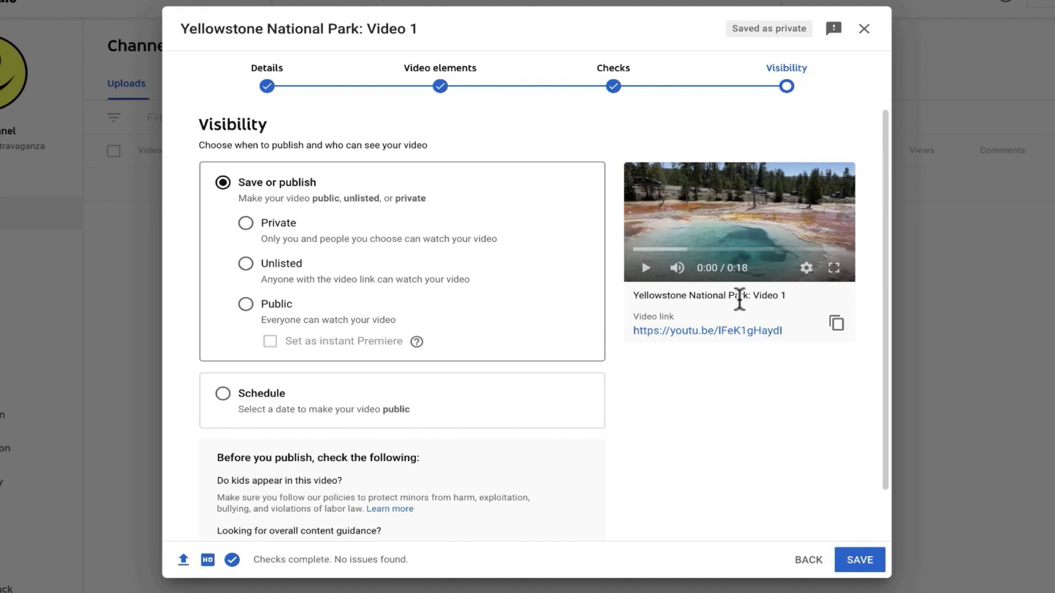
Try the Private, Share privately and Unlisted options, then set the visibility to Public
click(249, 224)
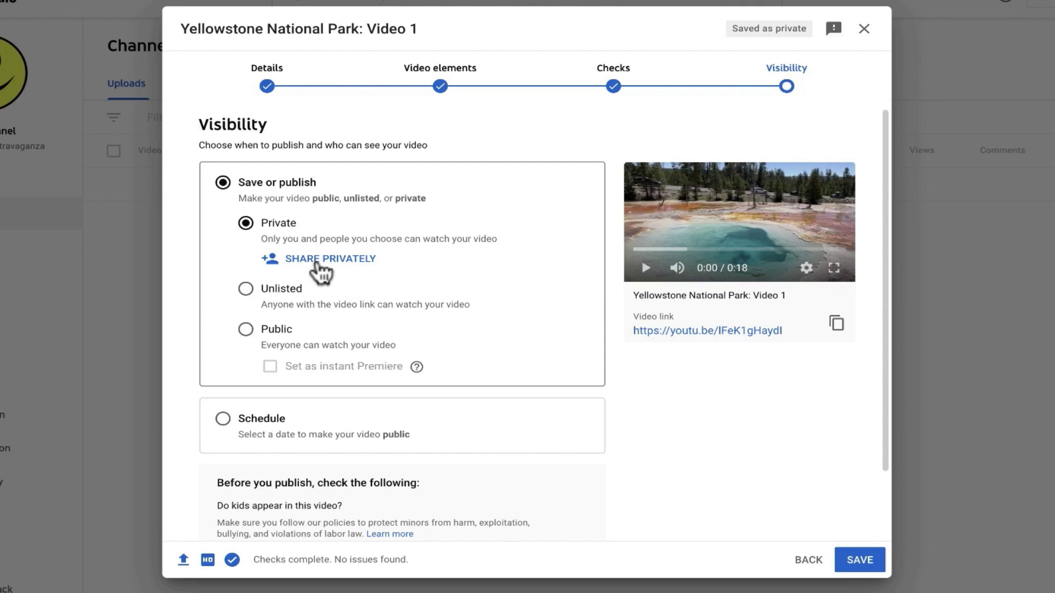
click(320, 268)
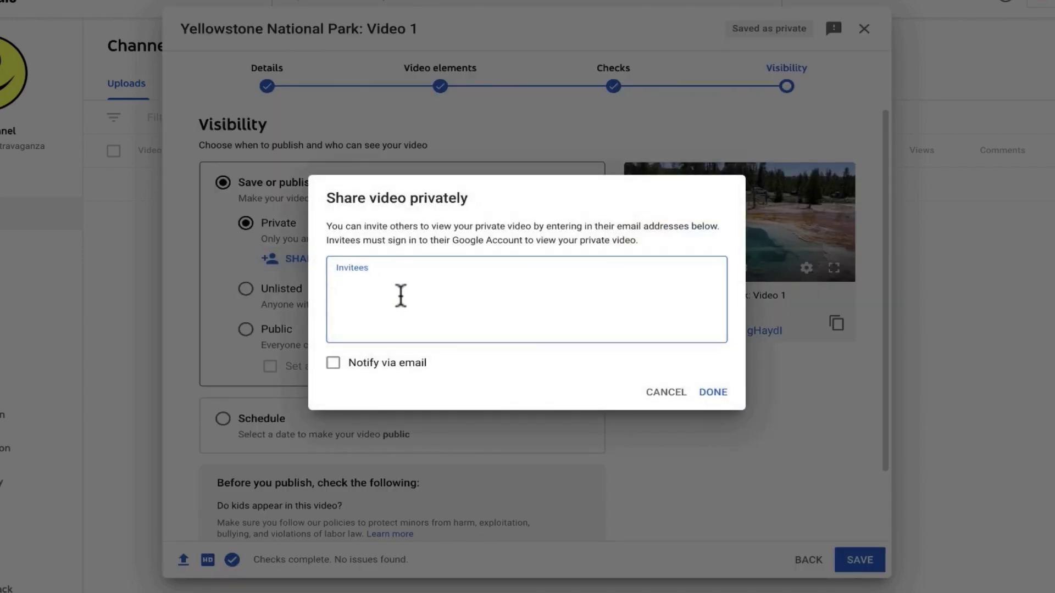
click(250, 291)
click(247, 290)
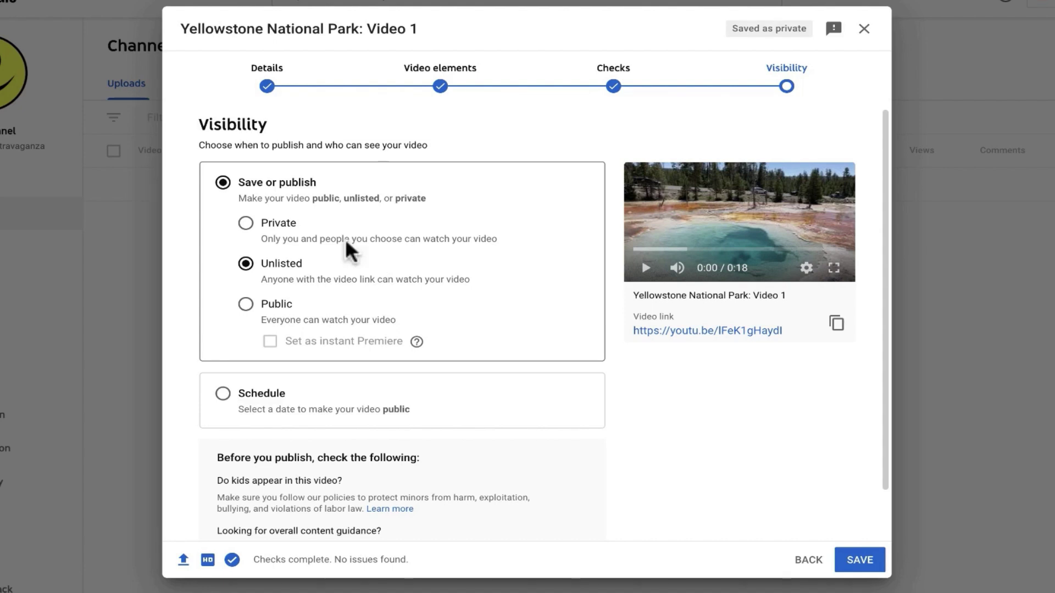
click(247, 309)
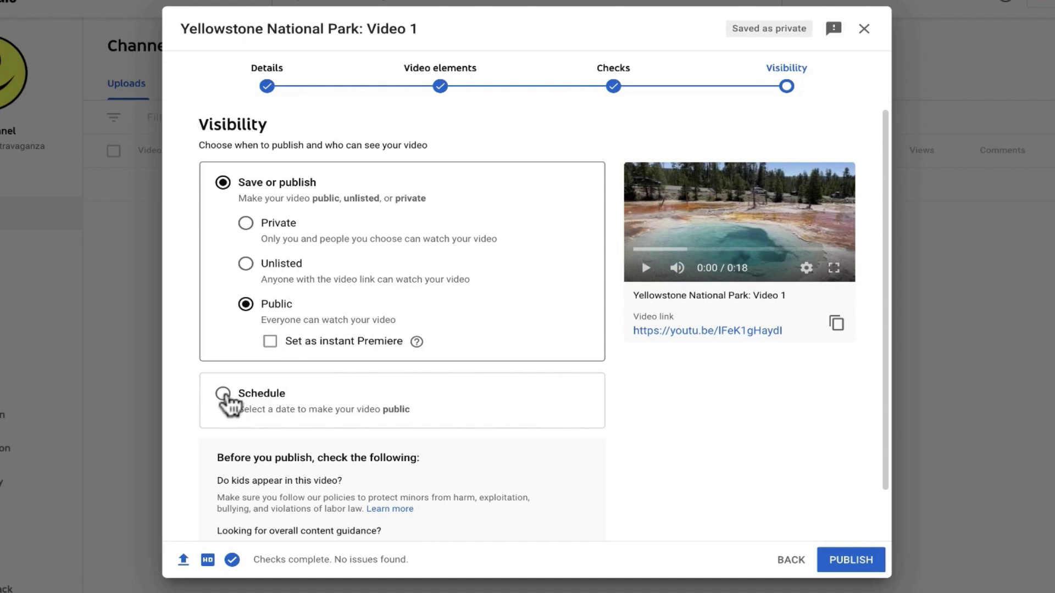
Schedule the public release for December 17, 2021 at 7:30 AM and confirm it
click(223, 394)
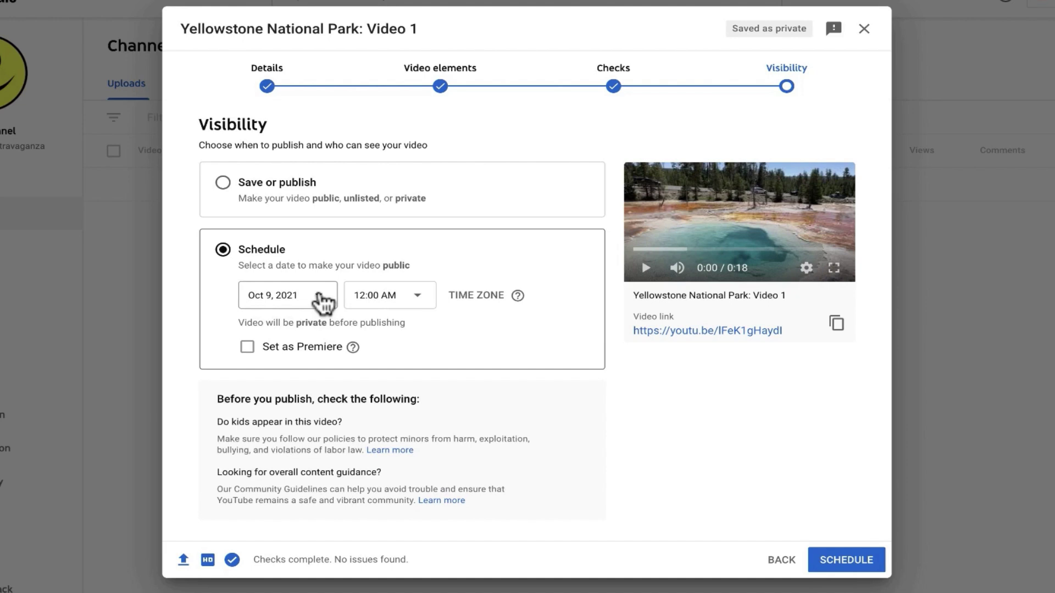
click(324, 299)
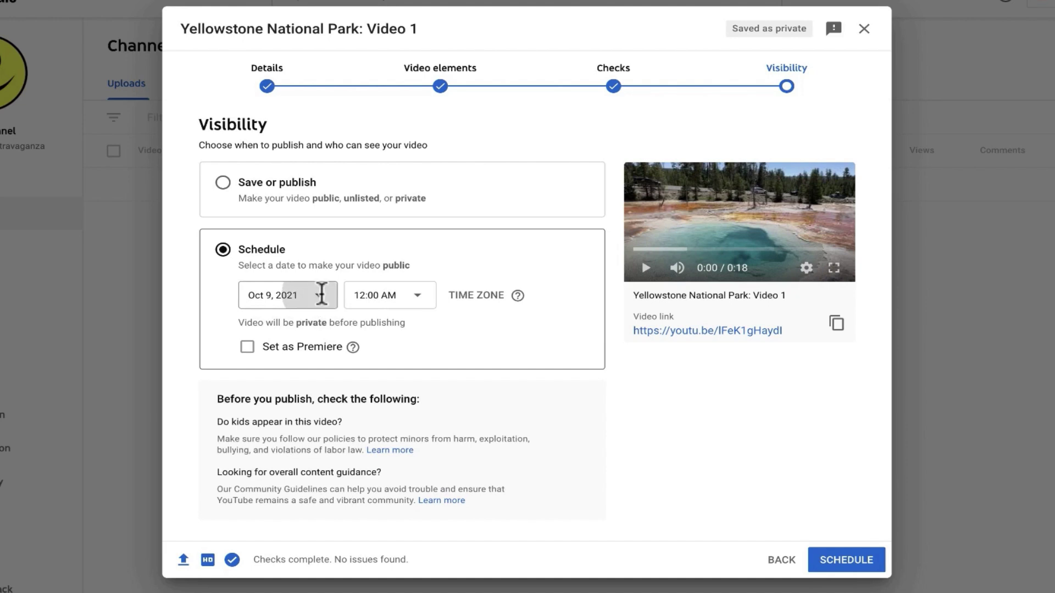
scroll(431, 473, down, 3)
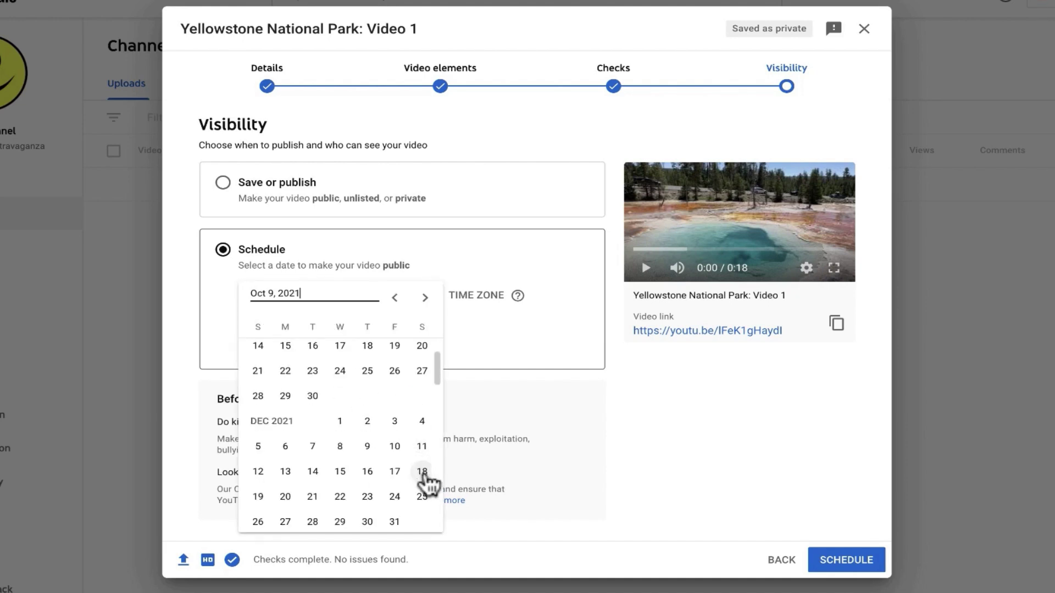
click(394, 472)
click(393, 295)
scroll(405, 363, down, 8)
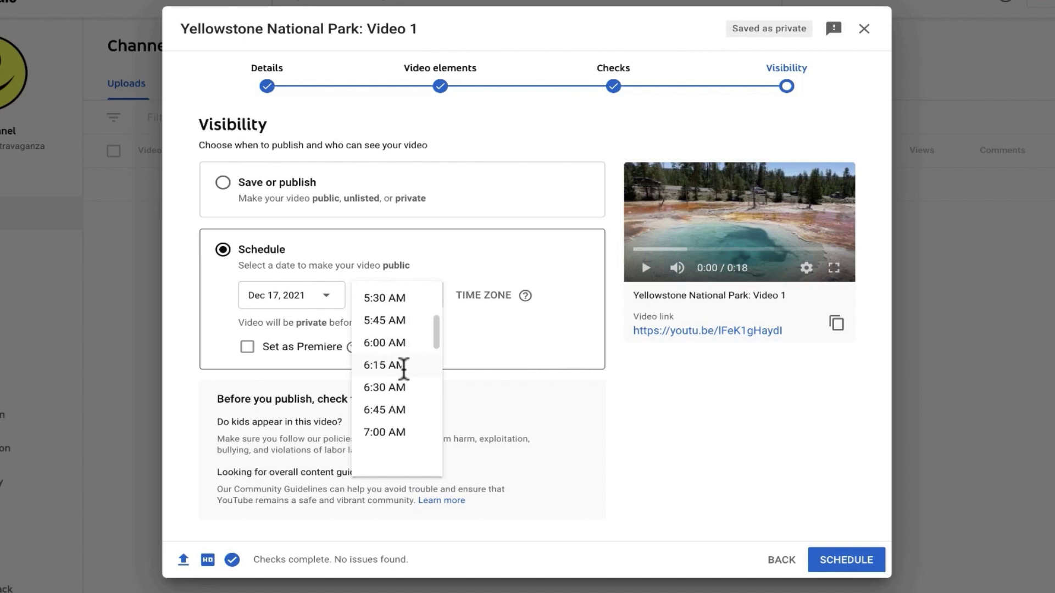
scroll(404, 379, down, 1)
click(395, 395)
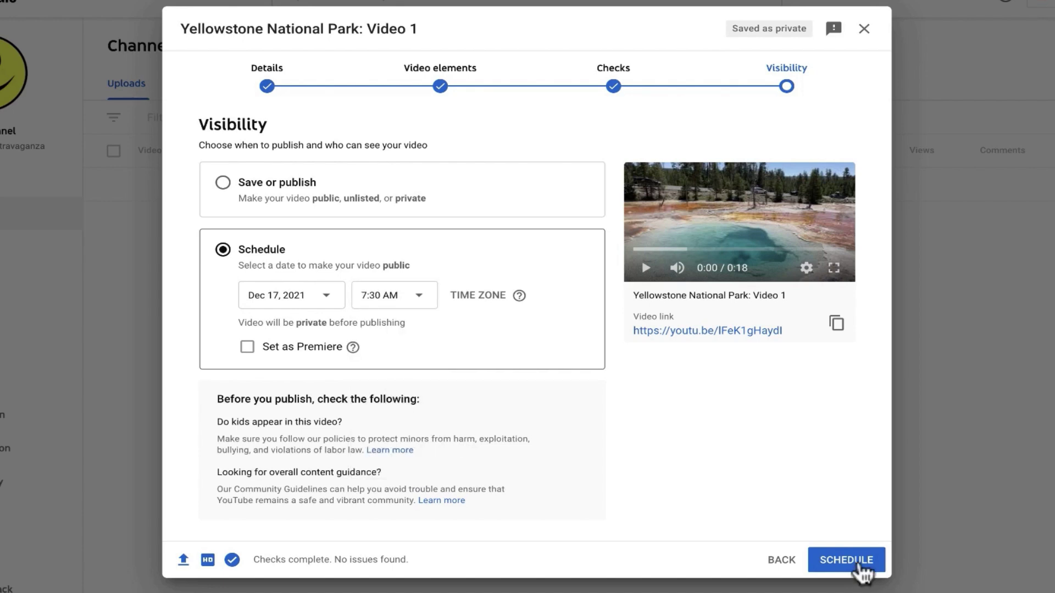
click(858, 566)
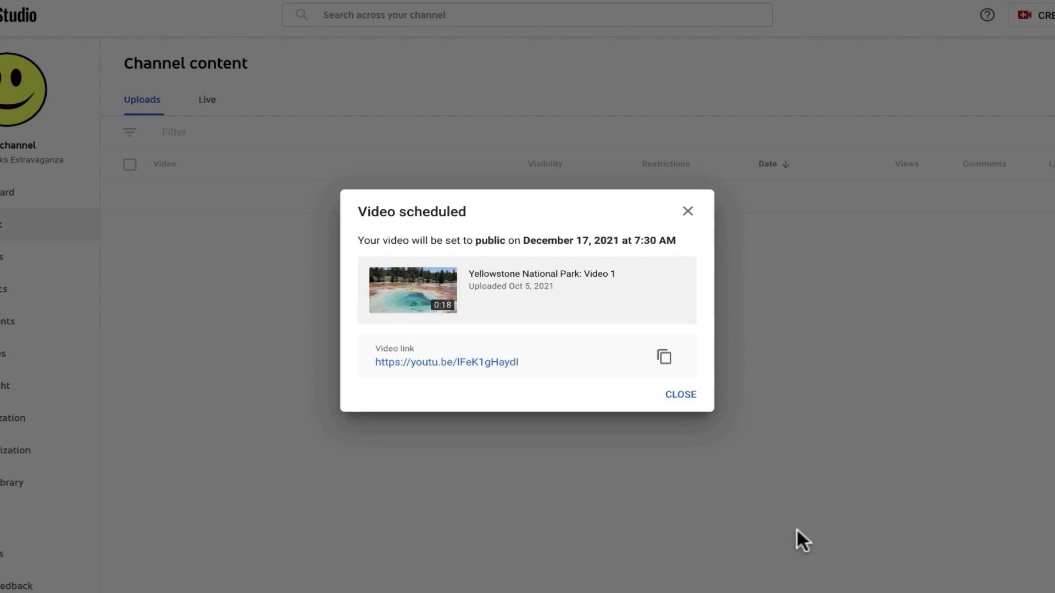
Close the Video scheduled confirmation, the video details tip and the dark theme announcement
click(686, 390)
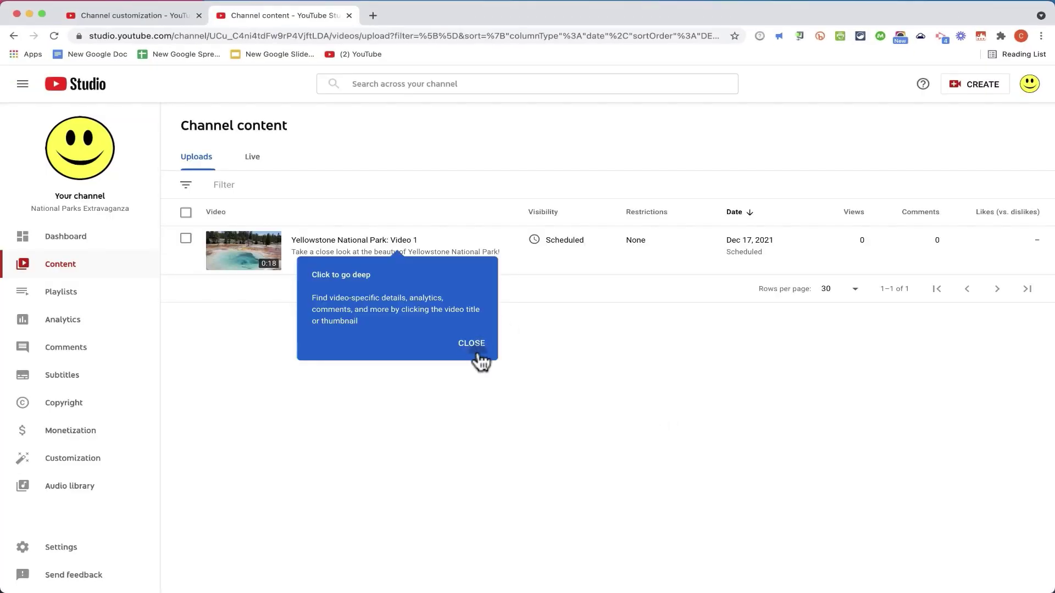
click(483, 353)
click(93, 267)
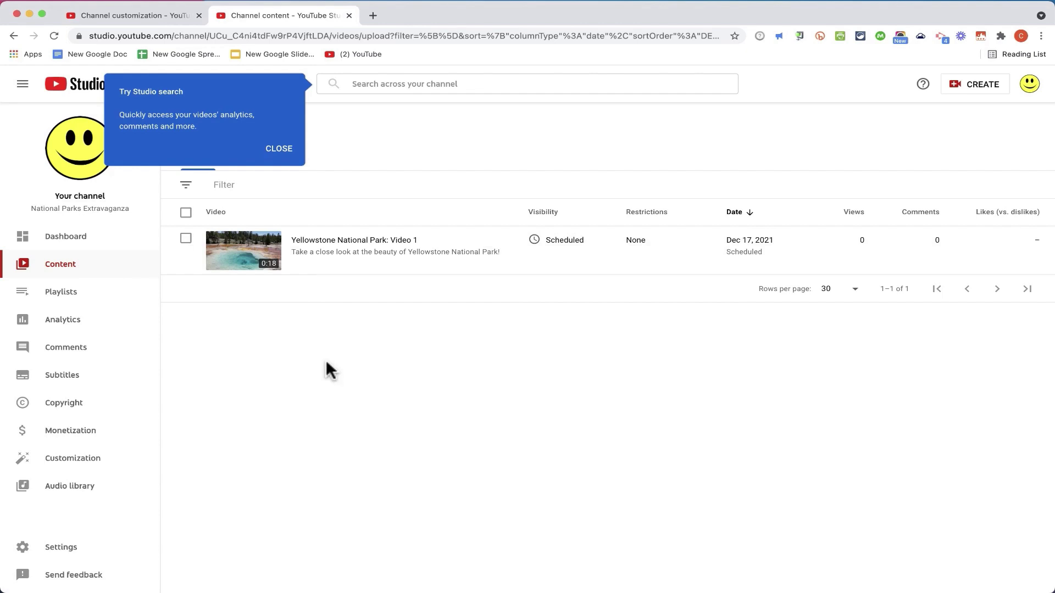
click(216, 333)
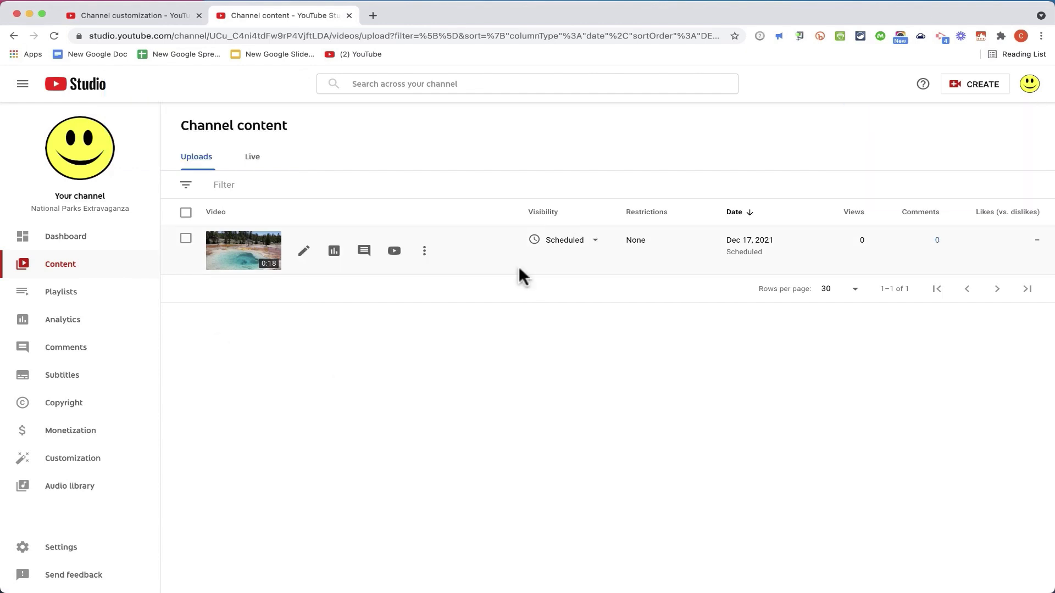
Open the Upload videos dialog from CREATE and close it without uploading
click(983, 89)
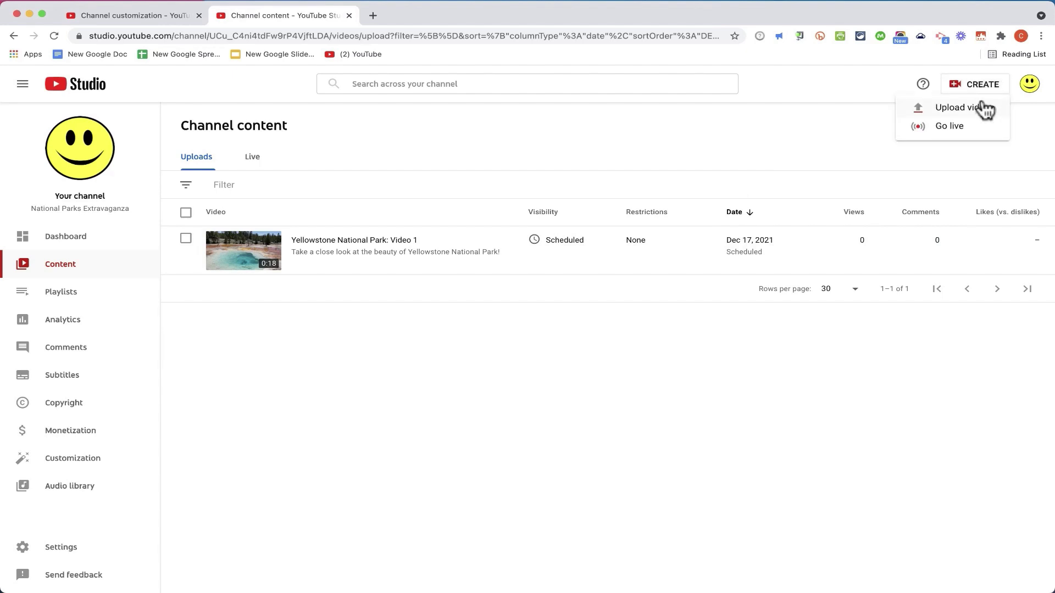
click(980, 107)
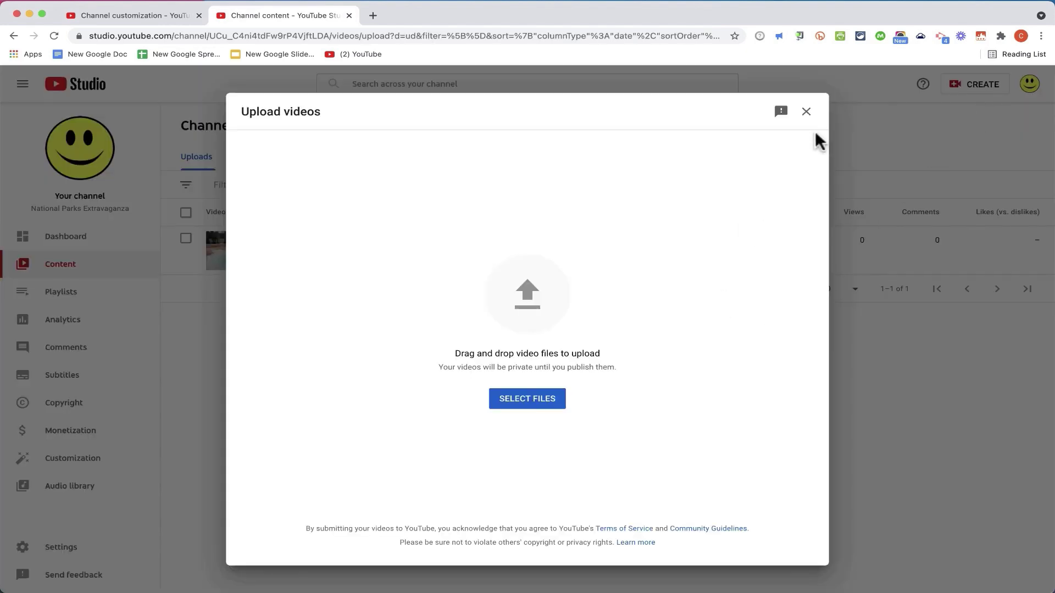
click(806, 112)
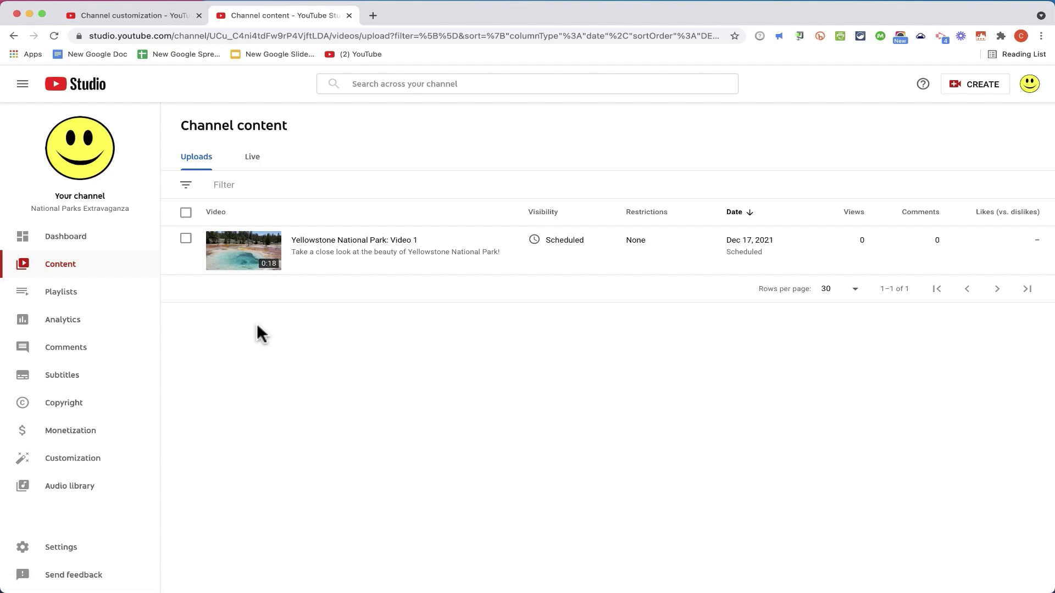
Visit Dashboard and Analytics, then review Channel basic info and Upload defaults settings, closing without saving
click(94, 241)
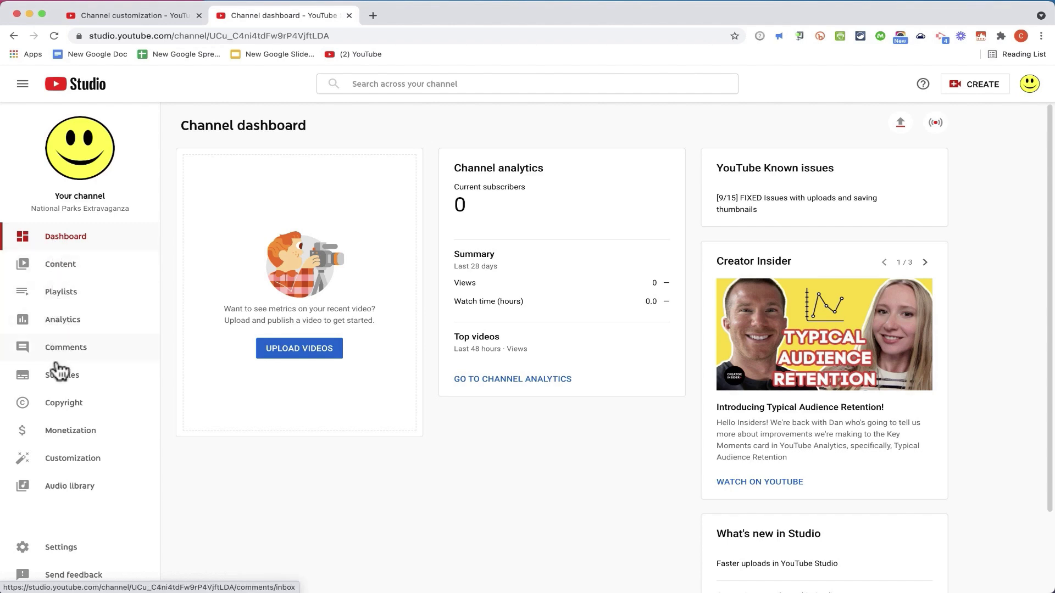
click(64, 323)
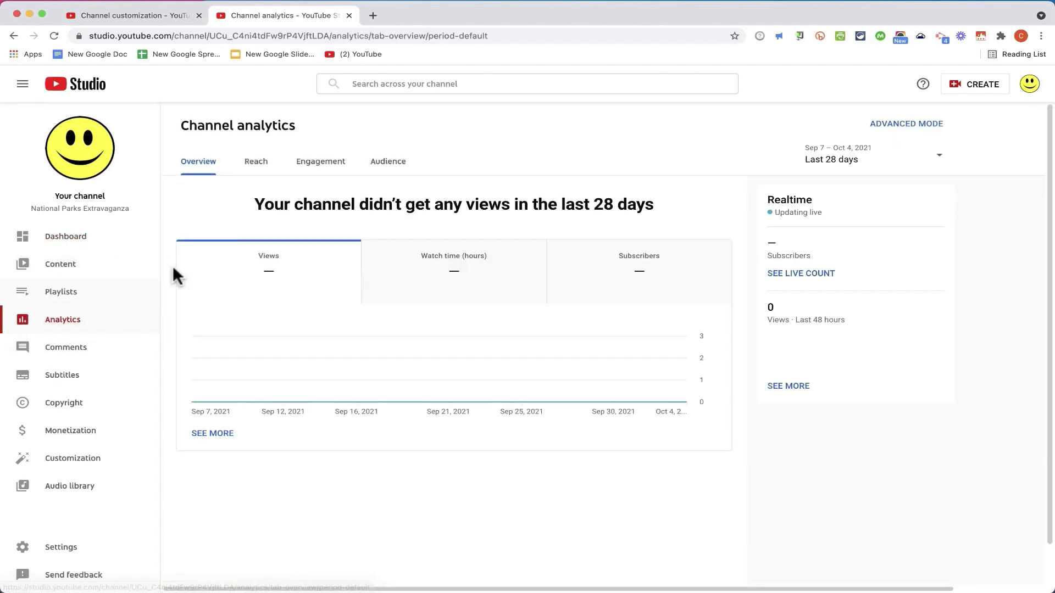
click(50, 548)
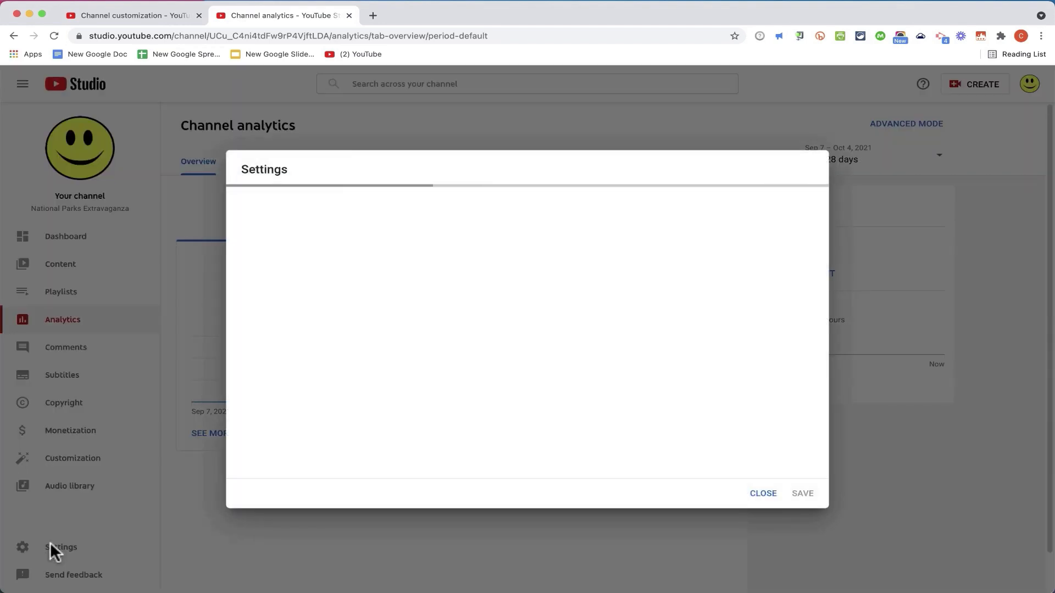
click(256, 237)
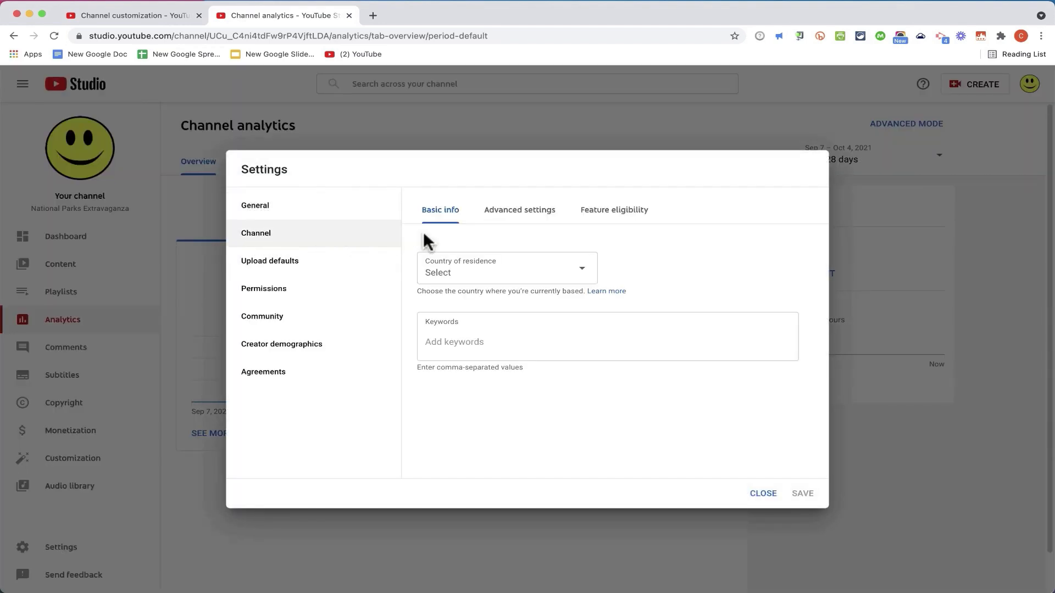
click(293, 265)
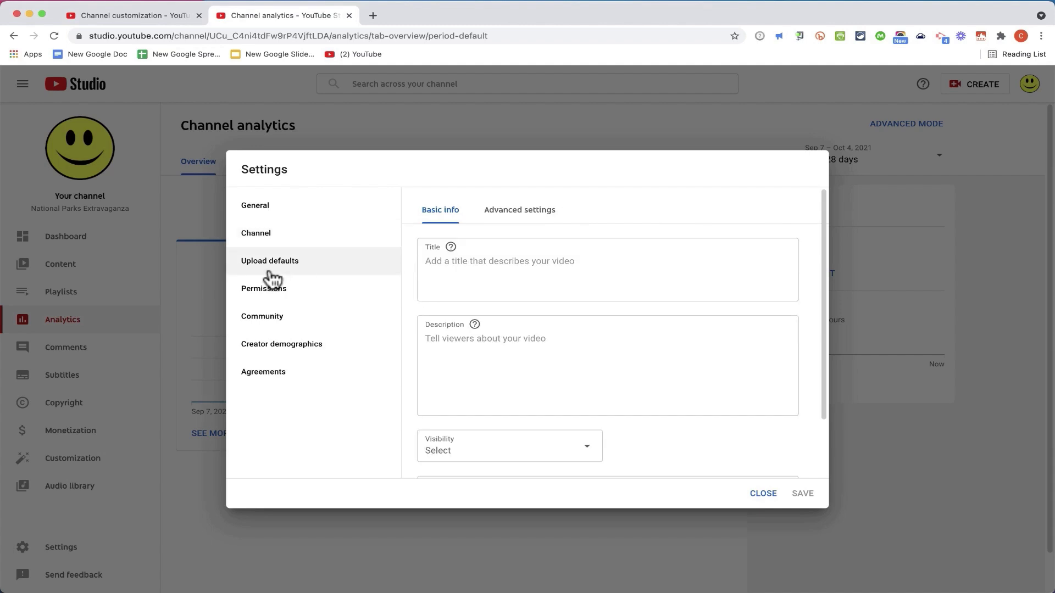
click(519, 213)
click(453, 218)
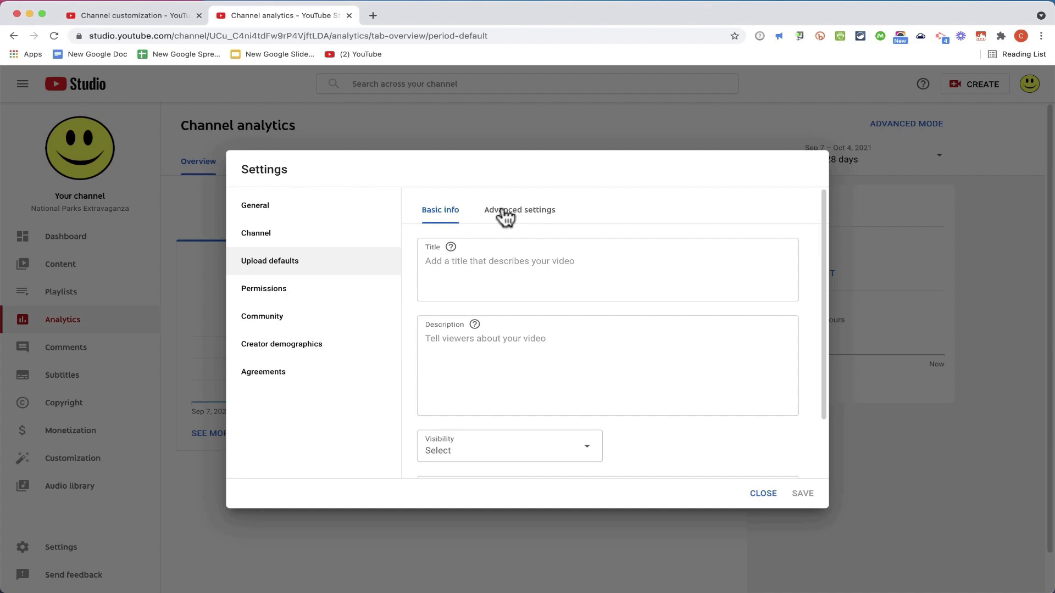
click(758, 491)
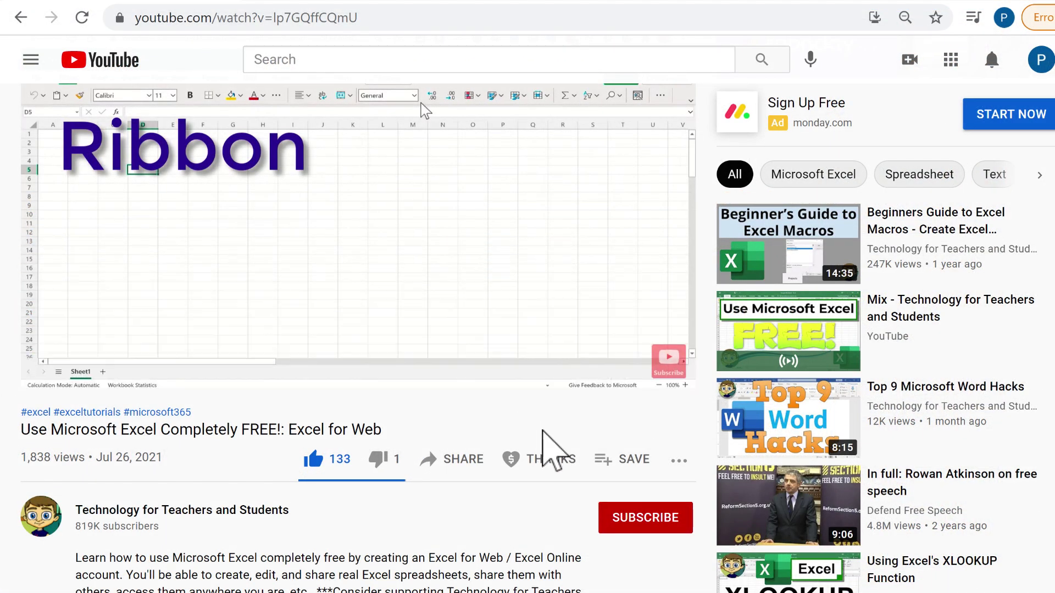
Open the Super Thanks options, $2 to $50, on the Excel for Web video
click(560, 464)
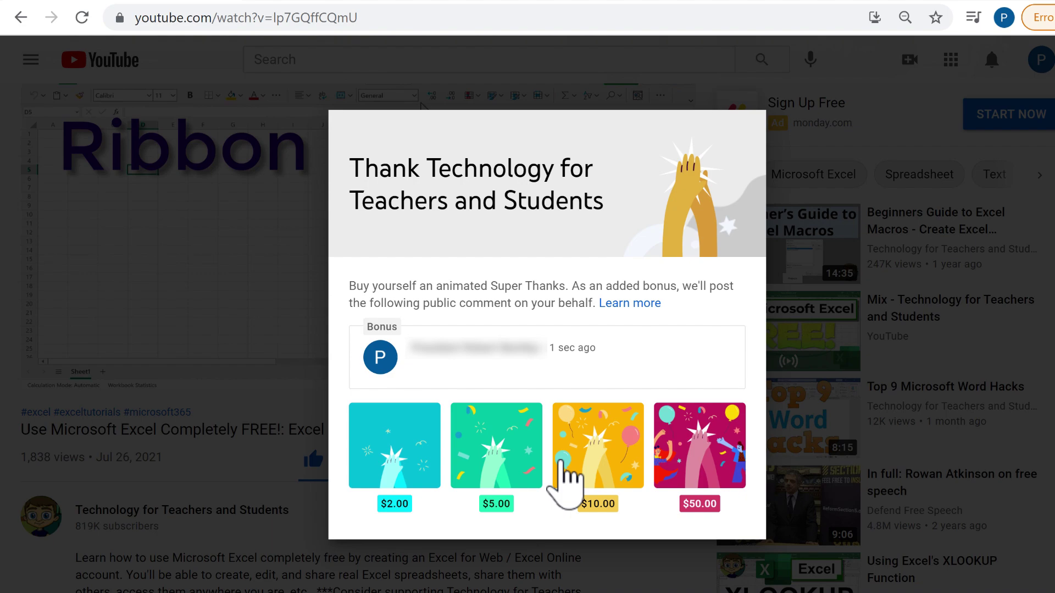